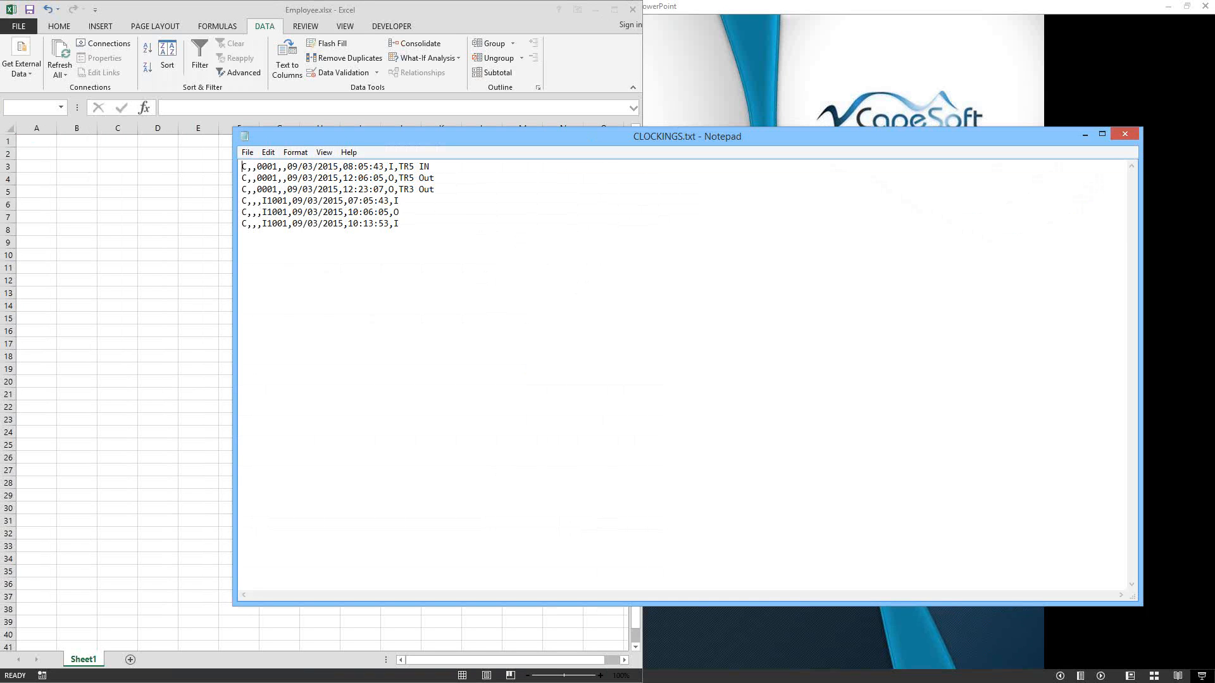
Step: Switch to the Clockings documentation page and minimize the CLOCKINGS.txt file window
key(alt+Tab)
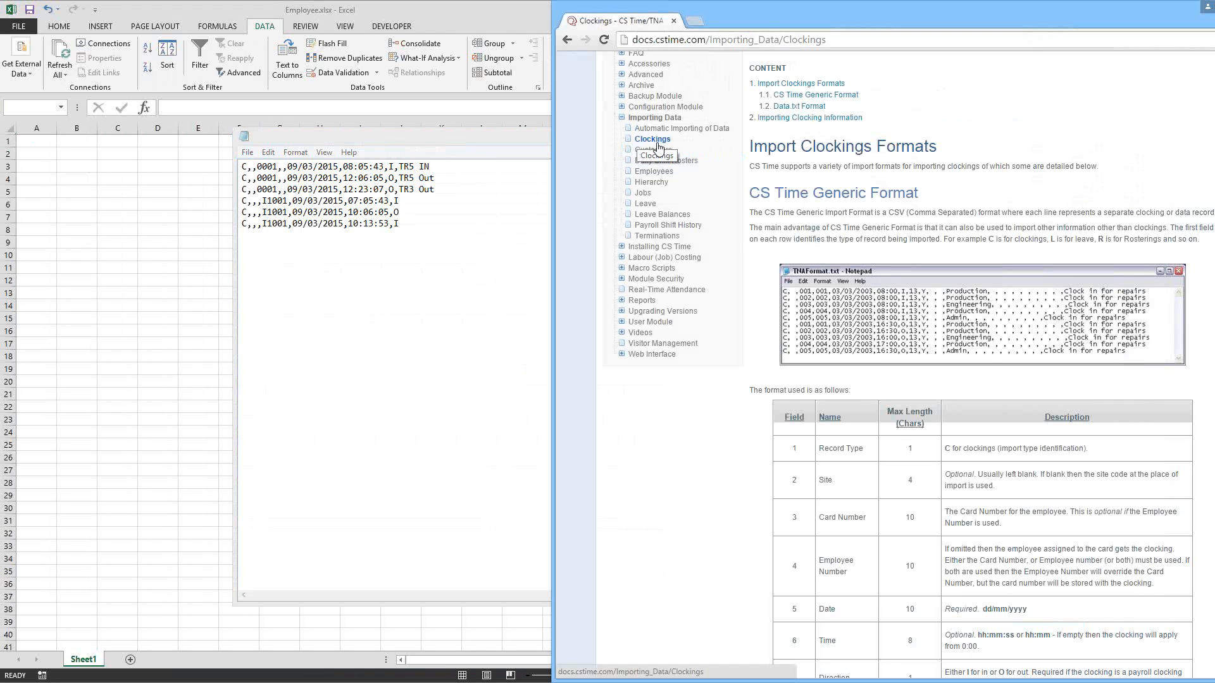
click(466, 137)
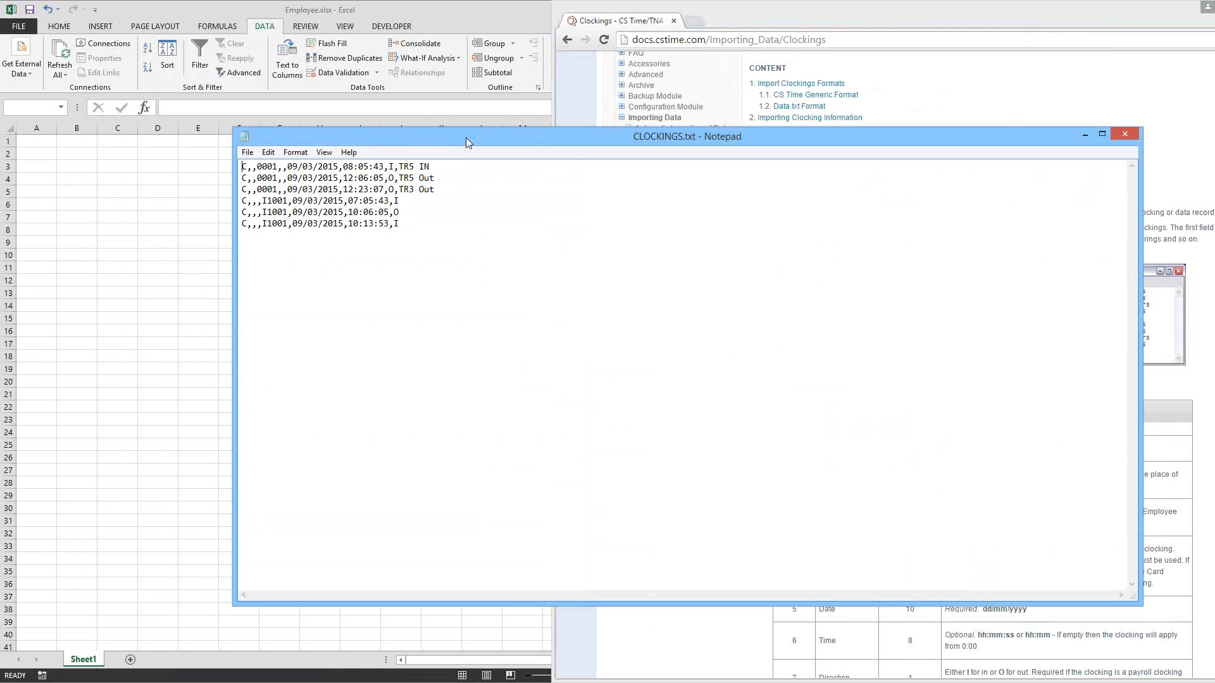
click(1082, 134)
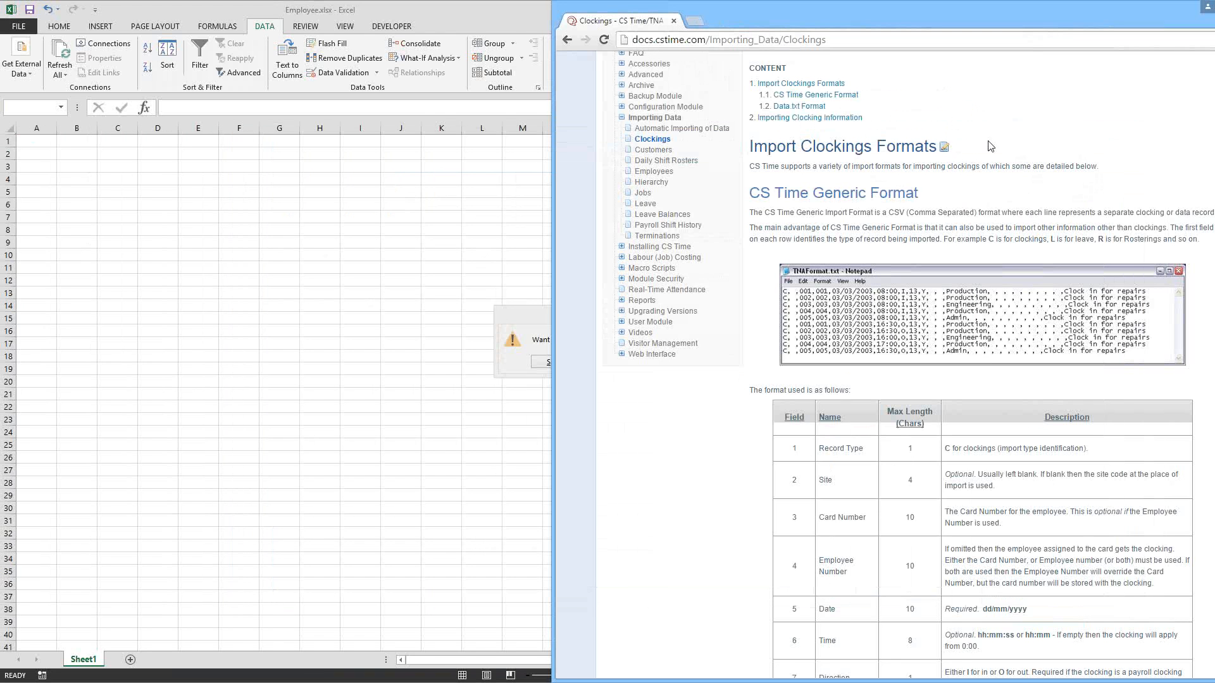
Step: Close the Employee.xlsx workbook without saving its changes
click(513, 321)
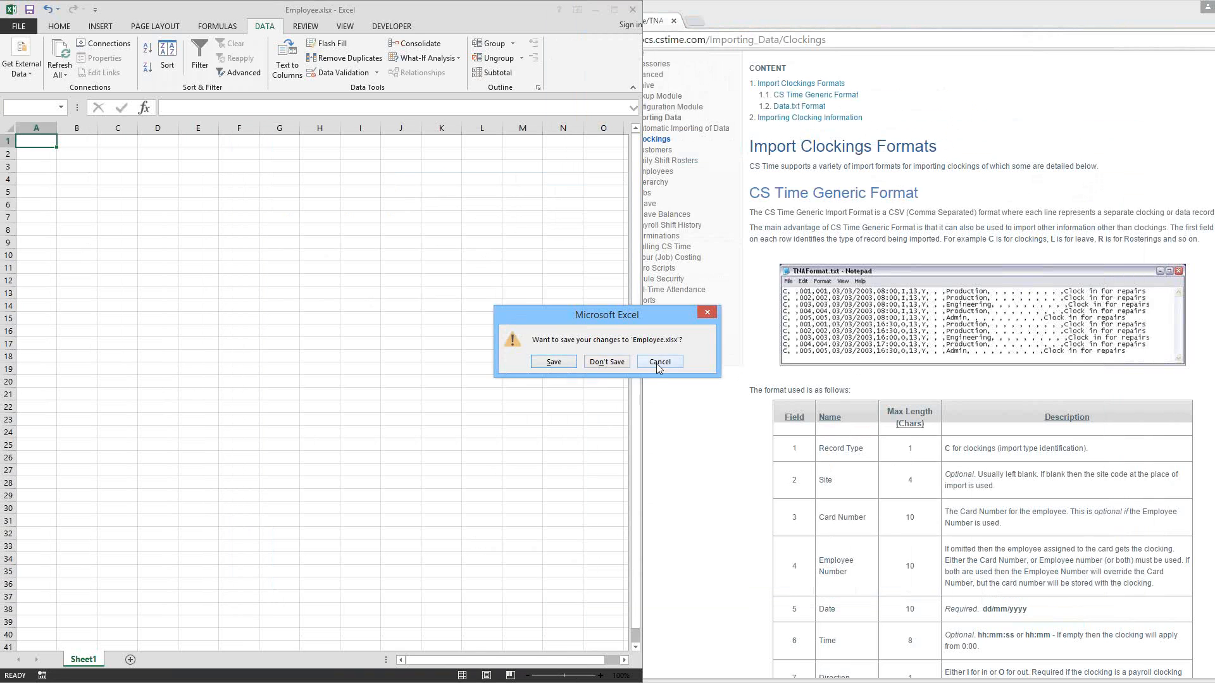
click(651, 365)
click(632, 10)
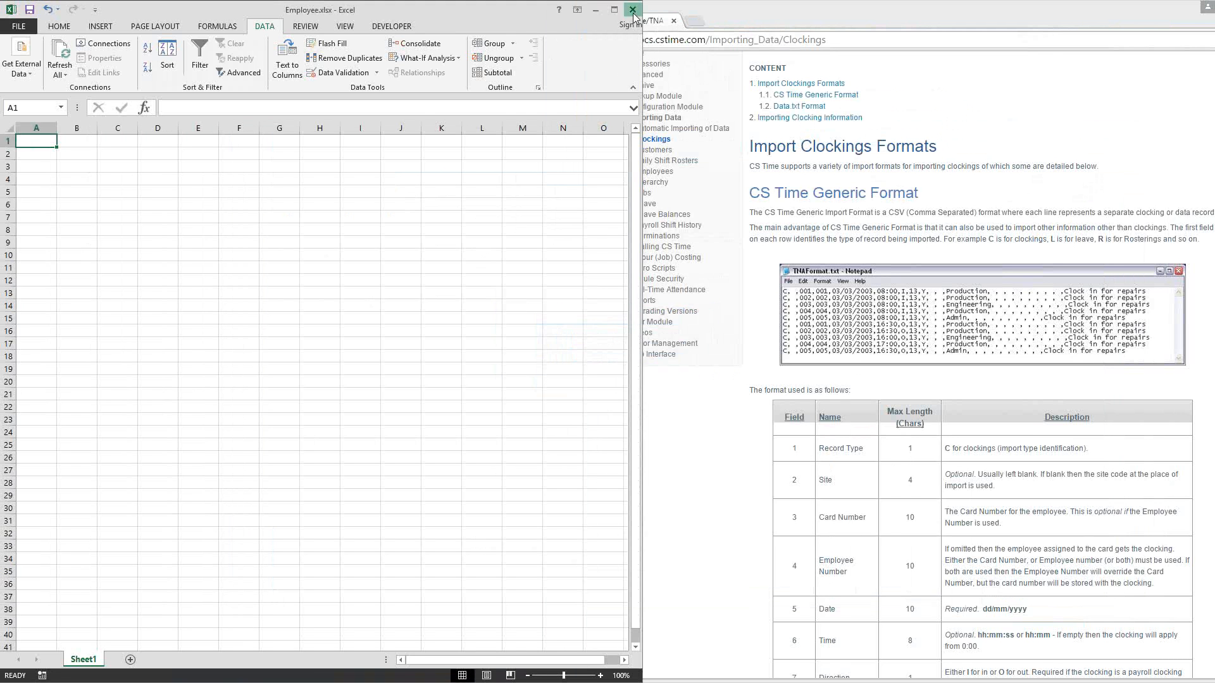
click(602, 362)
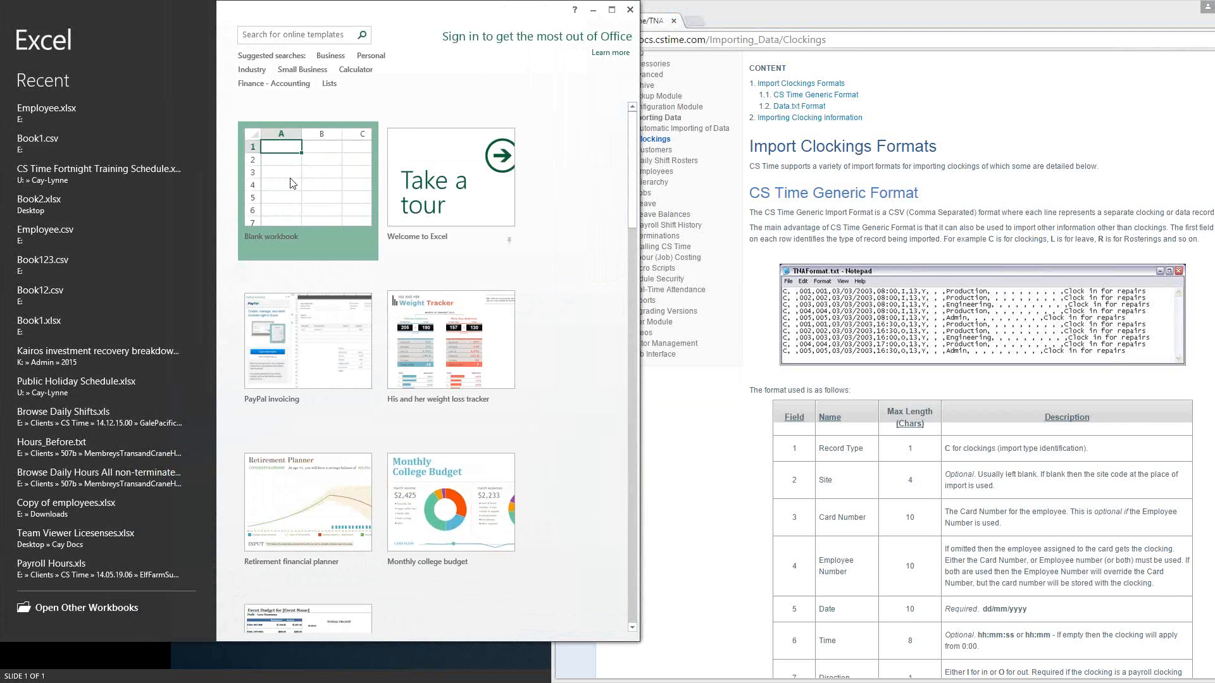
Step: Create a blank workbook and enlarge its window to the full screen height
click(290, 180)
click(279, 178)
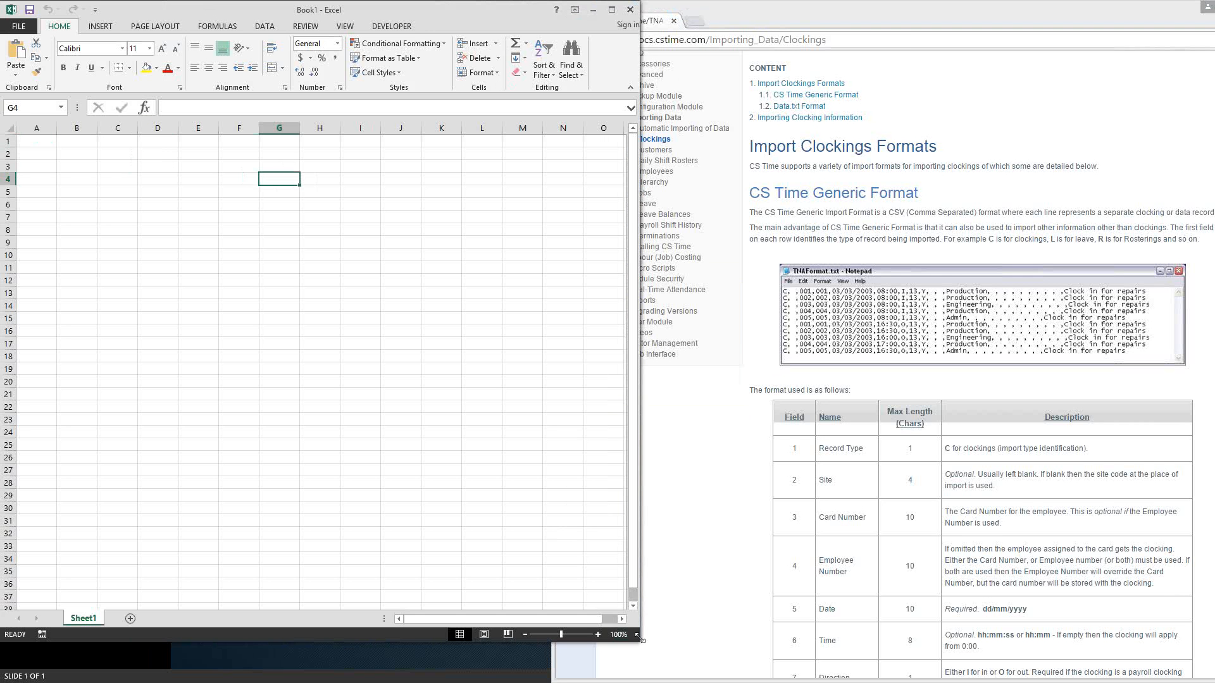
drag(640, 640, 651, 682)
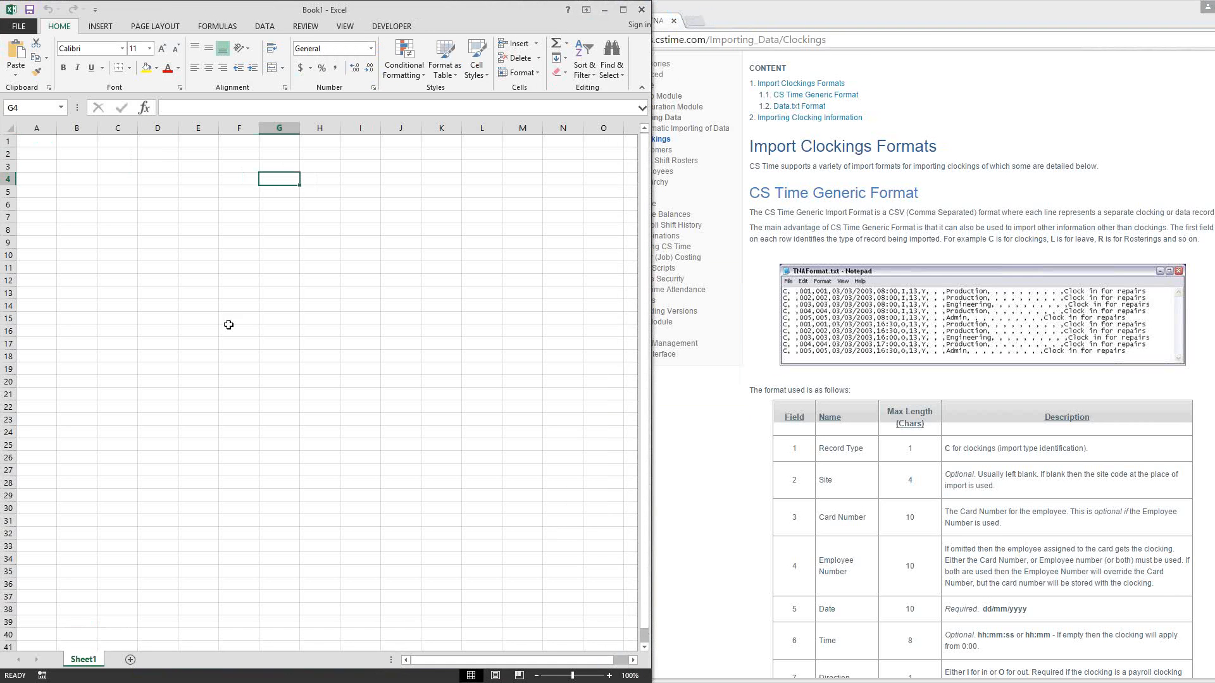
click(36, 141)
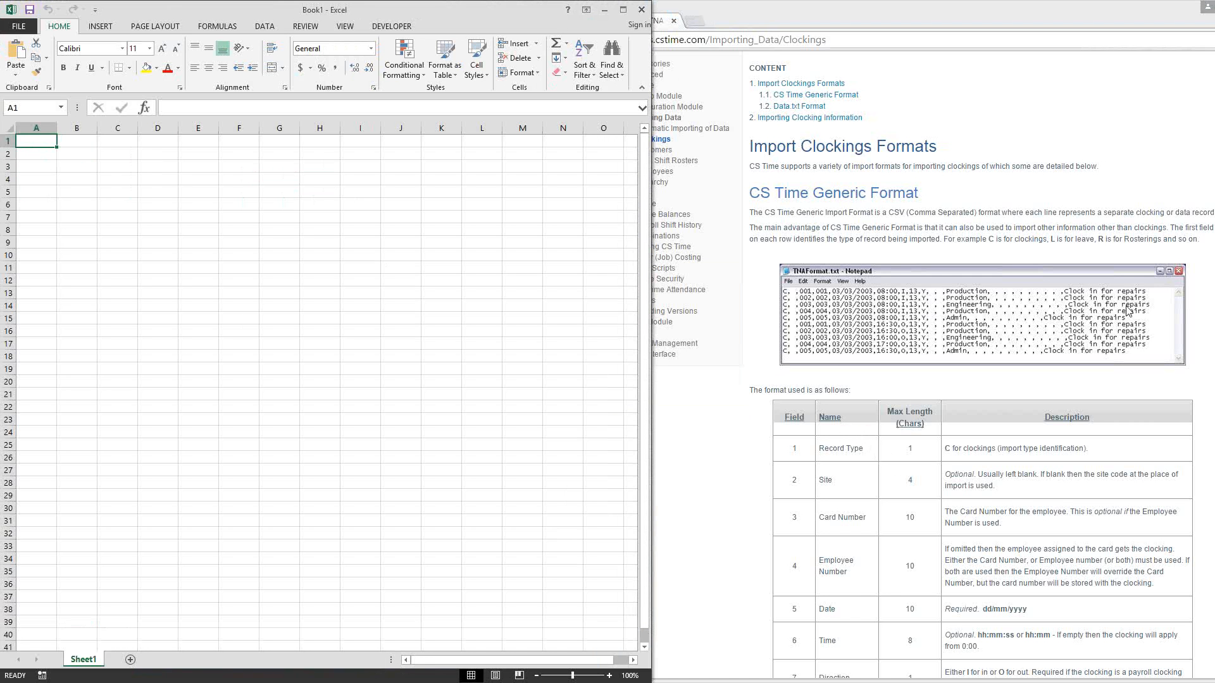
Step: Look up the Record Type code in the CS Time Generic Format table and enter C in cell A1
click(761, 455)
scroll(762, 456, down, 1)
scroll(762, 456, down, 2)
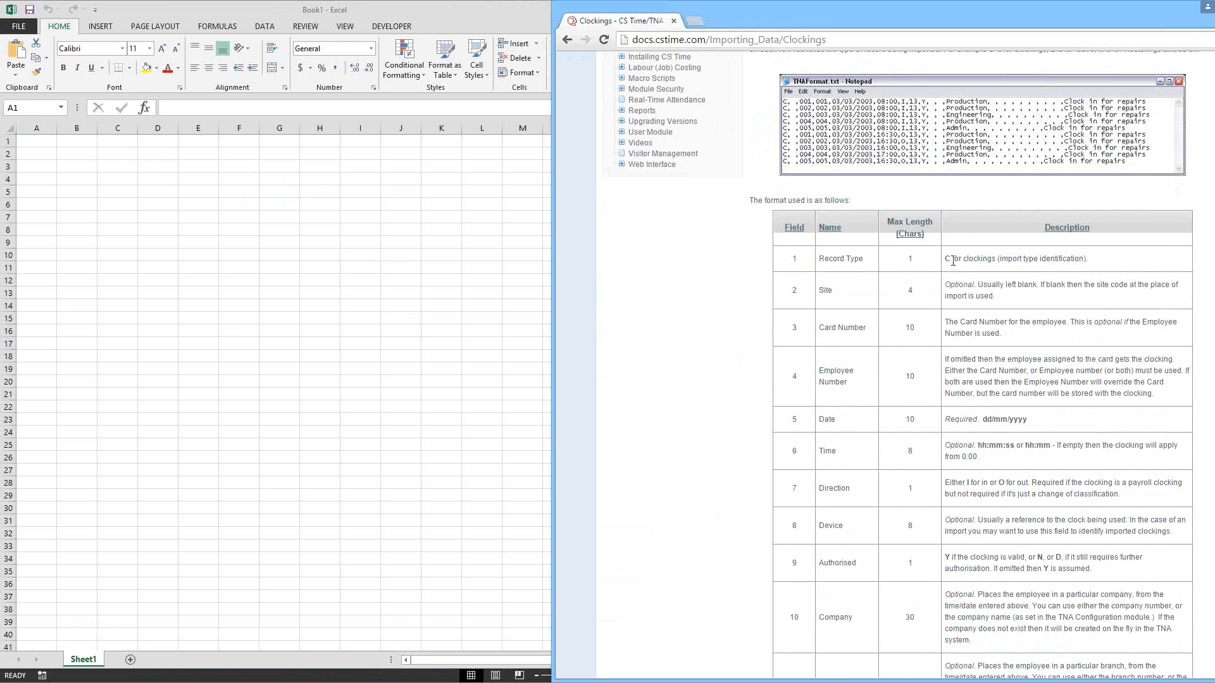
drag(951, 260, 1079, 265)
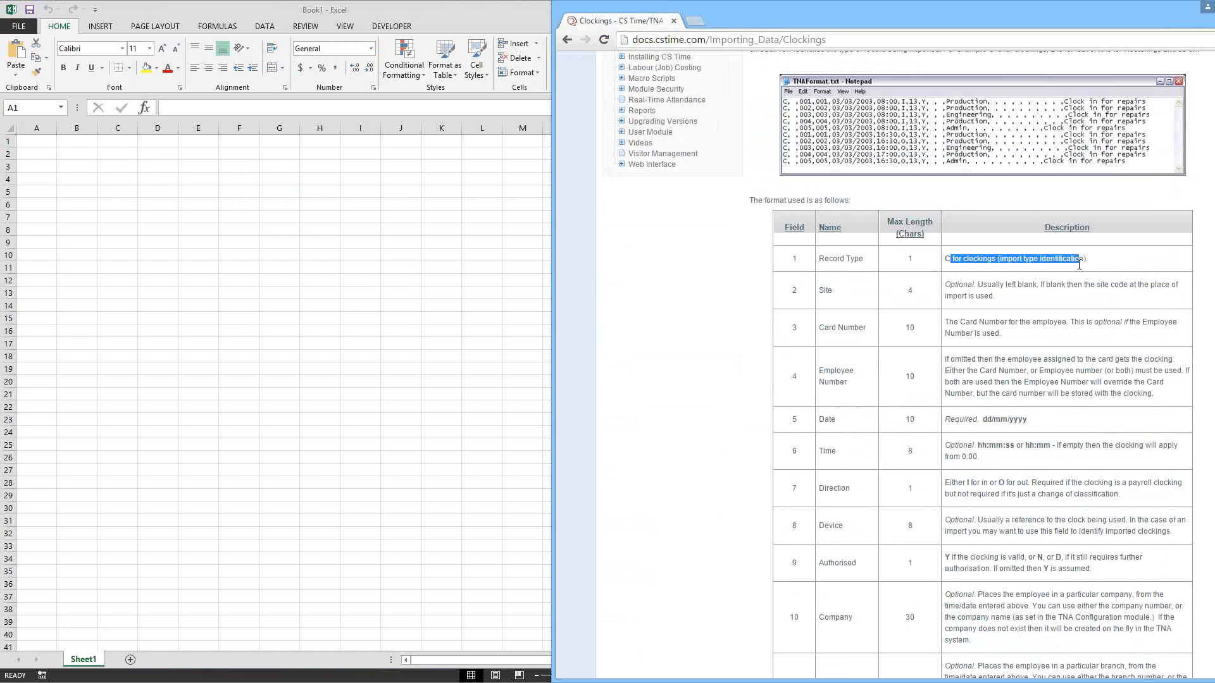
click(30, 138)
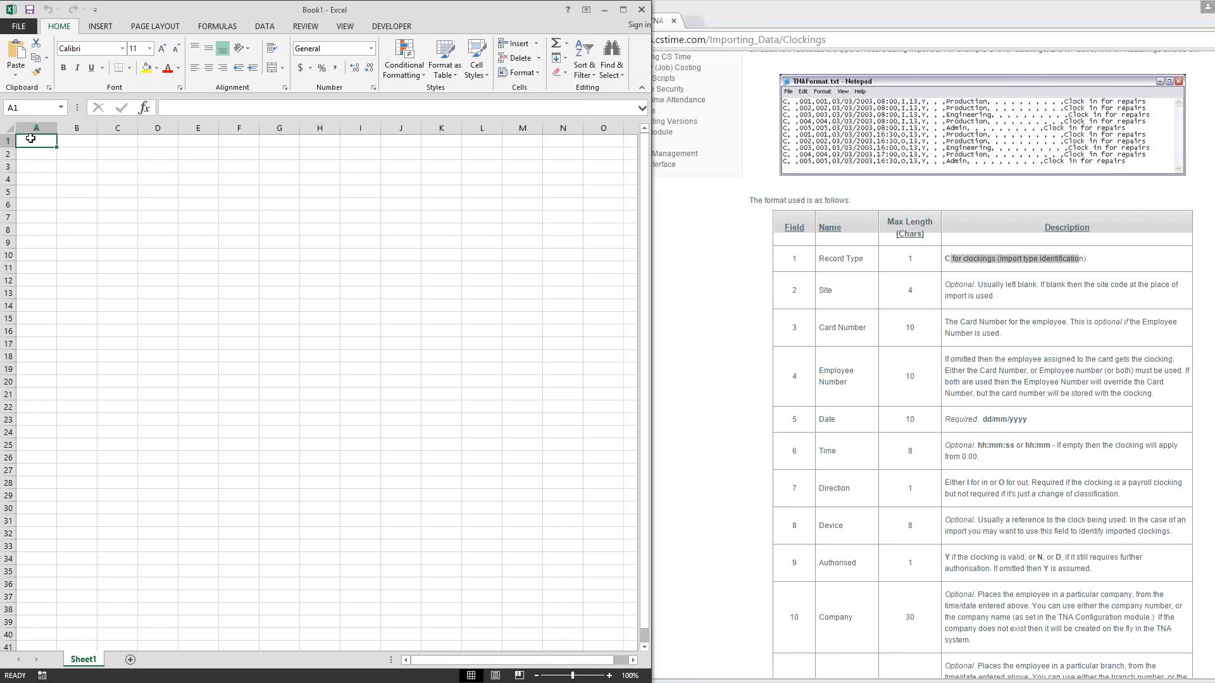
text(C)
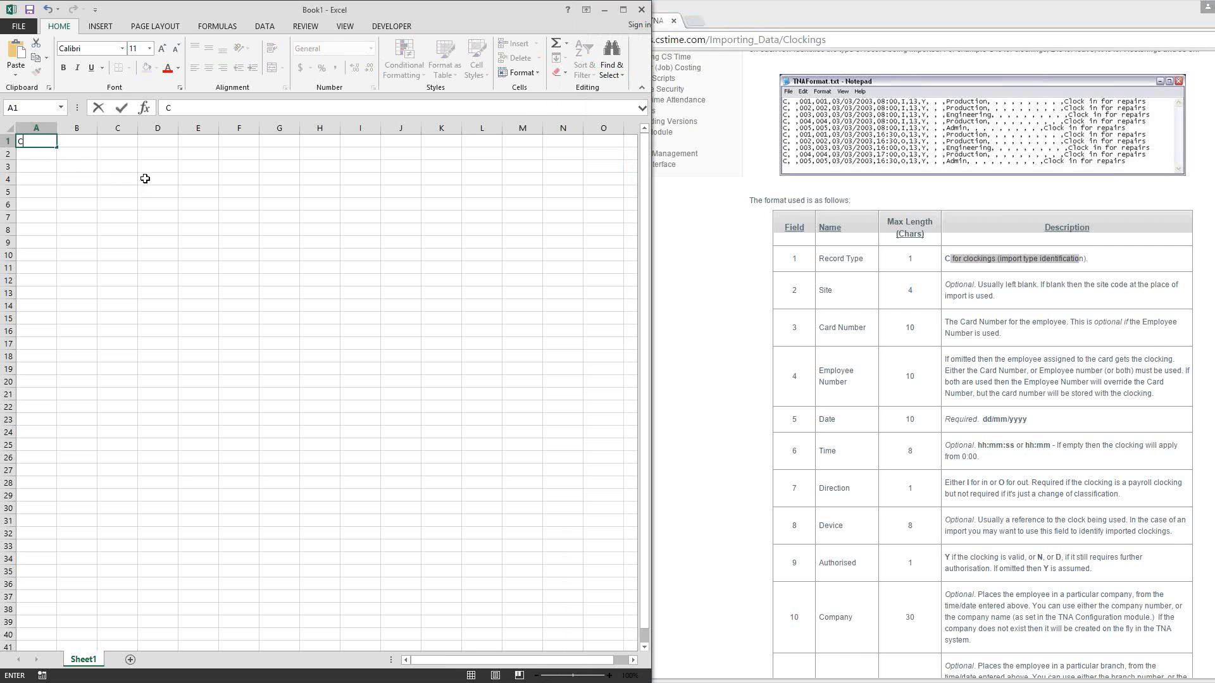
Step: Fill the record type C from A1 down column A through row 13
click(38, 159)
click(41, 143)
drag(57, 147, 62, 297)
click(68, 145)
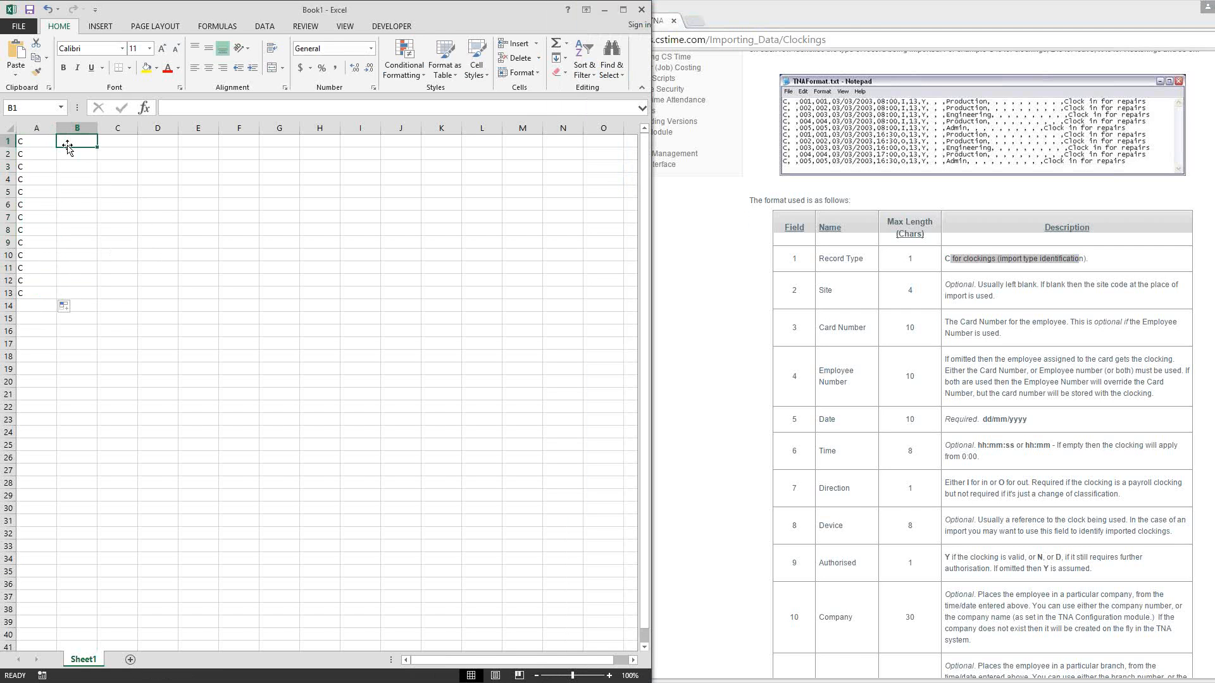
drag(28, 158, 28, 288)
click(71, 148)
click(112, 144)
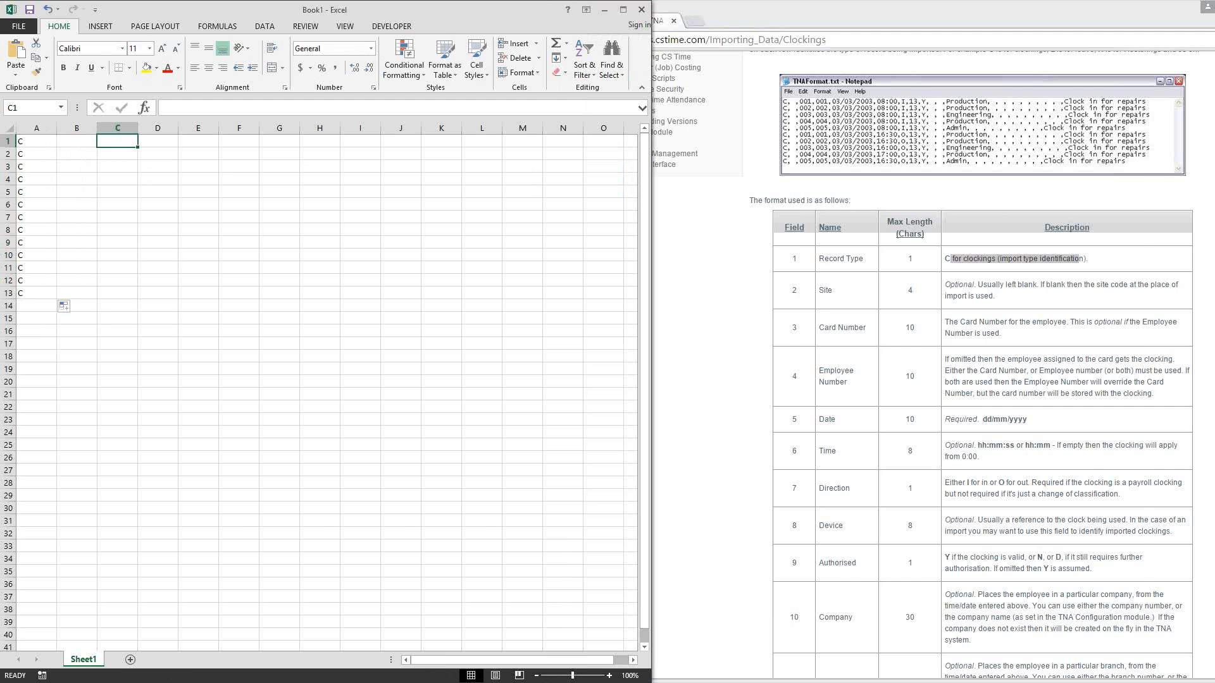
Step: Examine how CLOCKINGS.txt places the card number and employee number fields, and compare with the documentation table
click(57, 440)
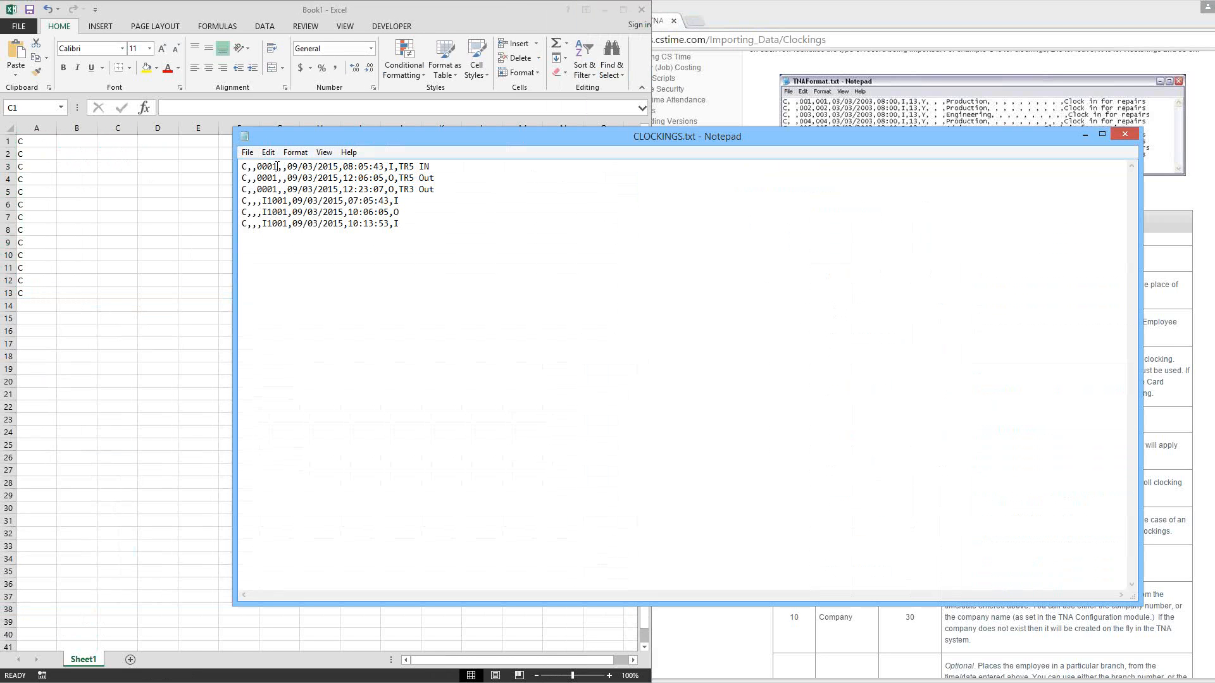
drag(257, 166, 278, 166)
click(257, 202)
drag(263, 201, 288, 201)
click(283, 167)
drag(283, 200, 283, 223)
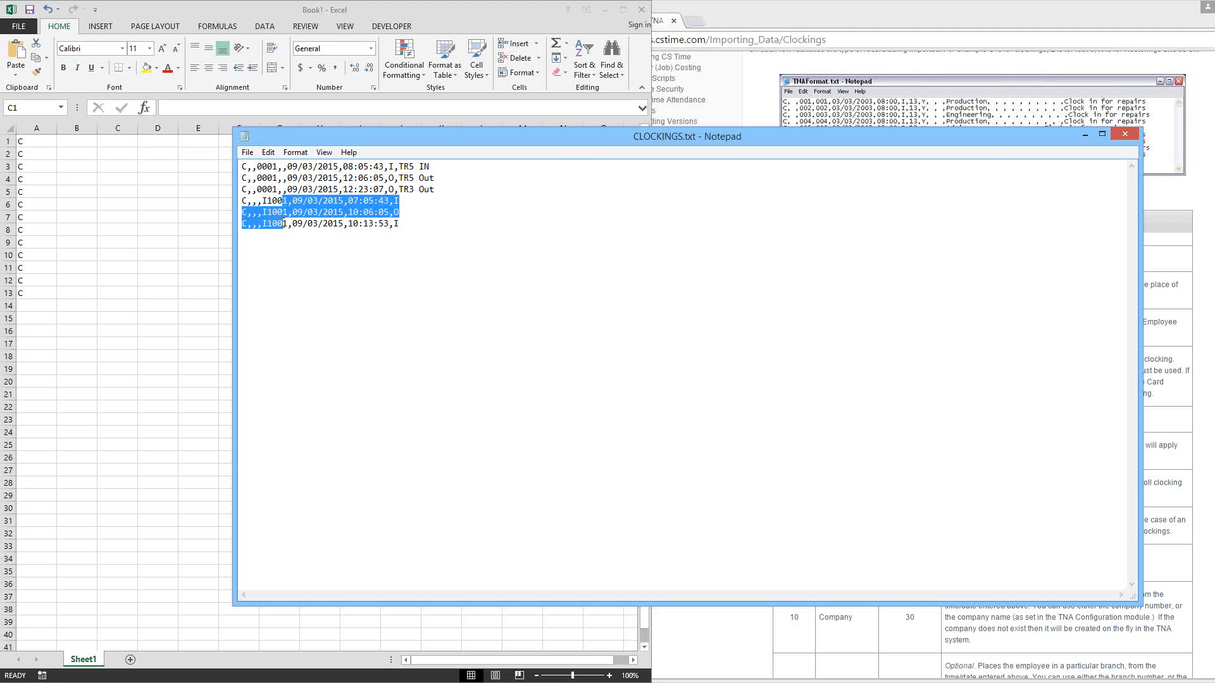
click(279, 201)
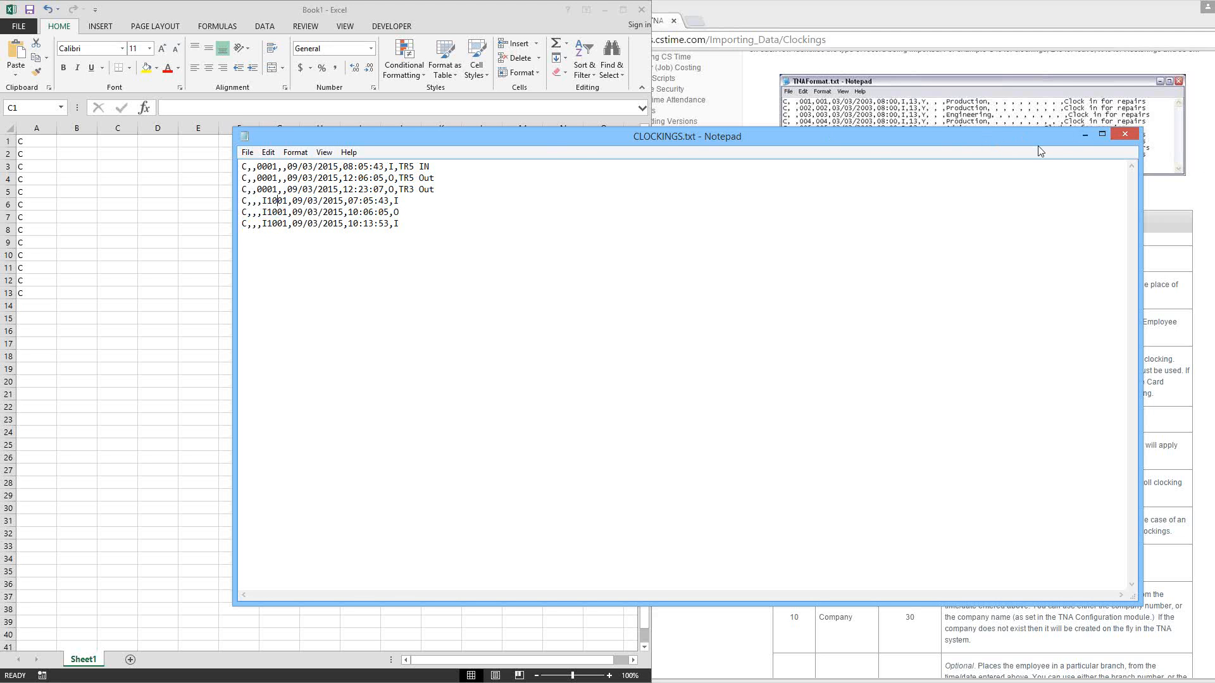
click(1084, 135)
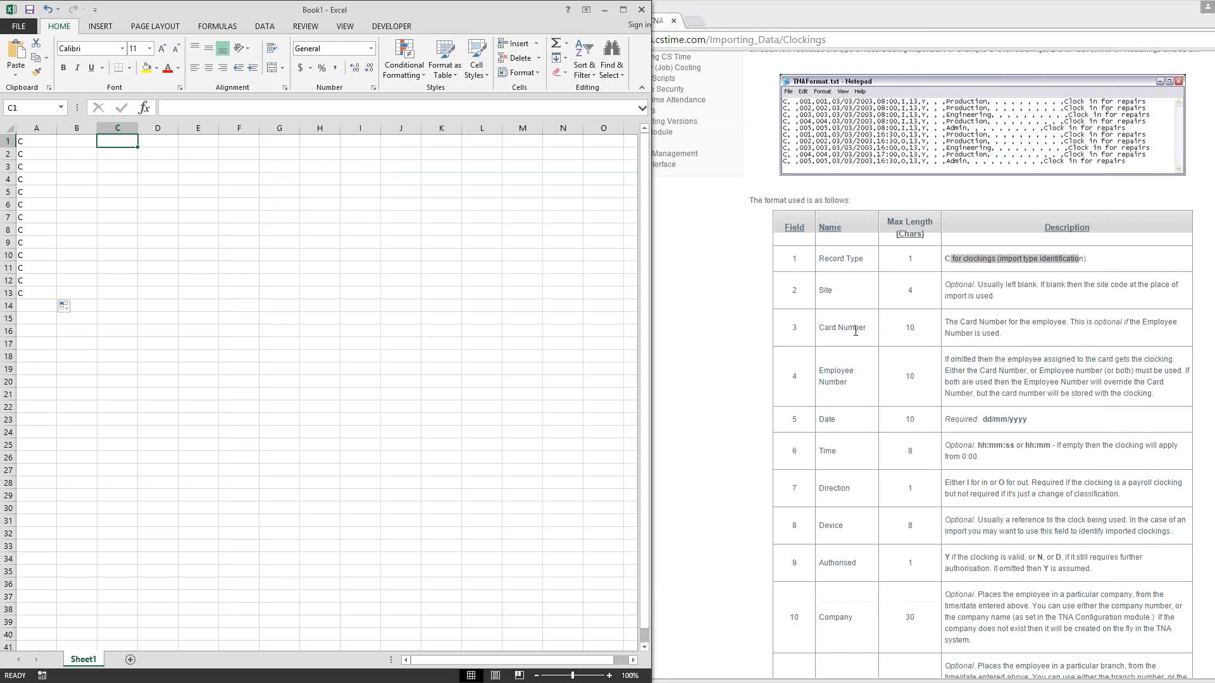
click(1015, 366)
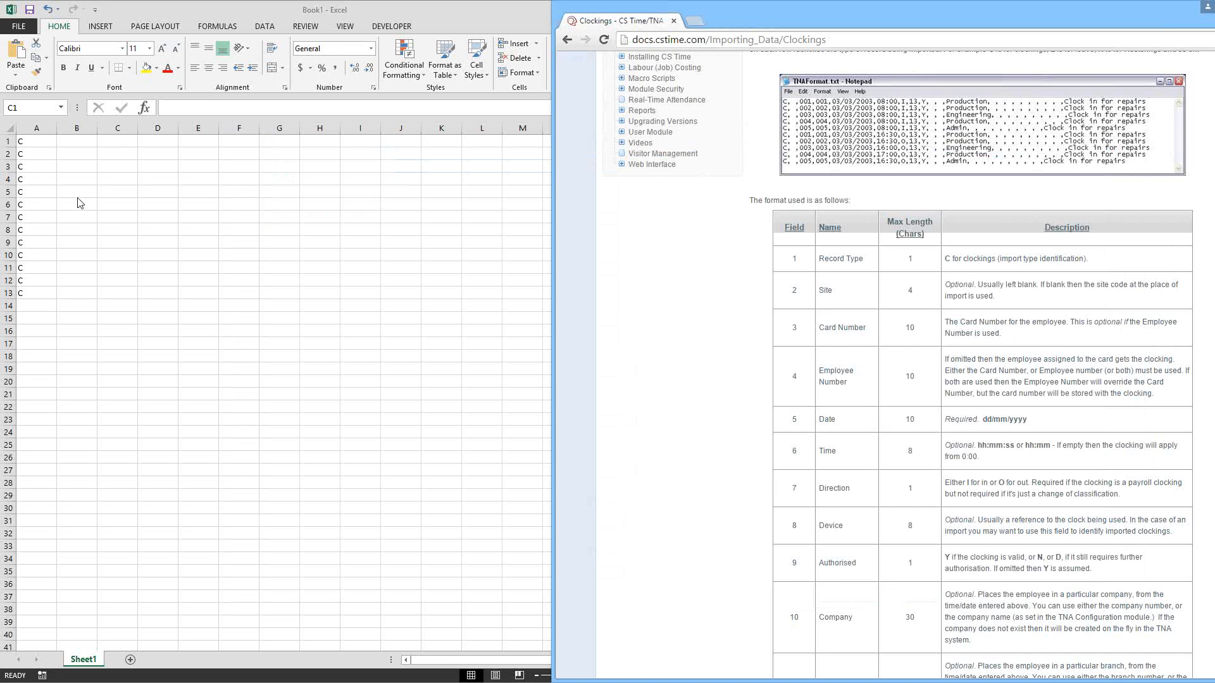
Step: Enter the employee's card number in cell C1 and the employee number in cell D1
click(108, 141)
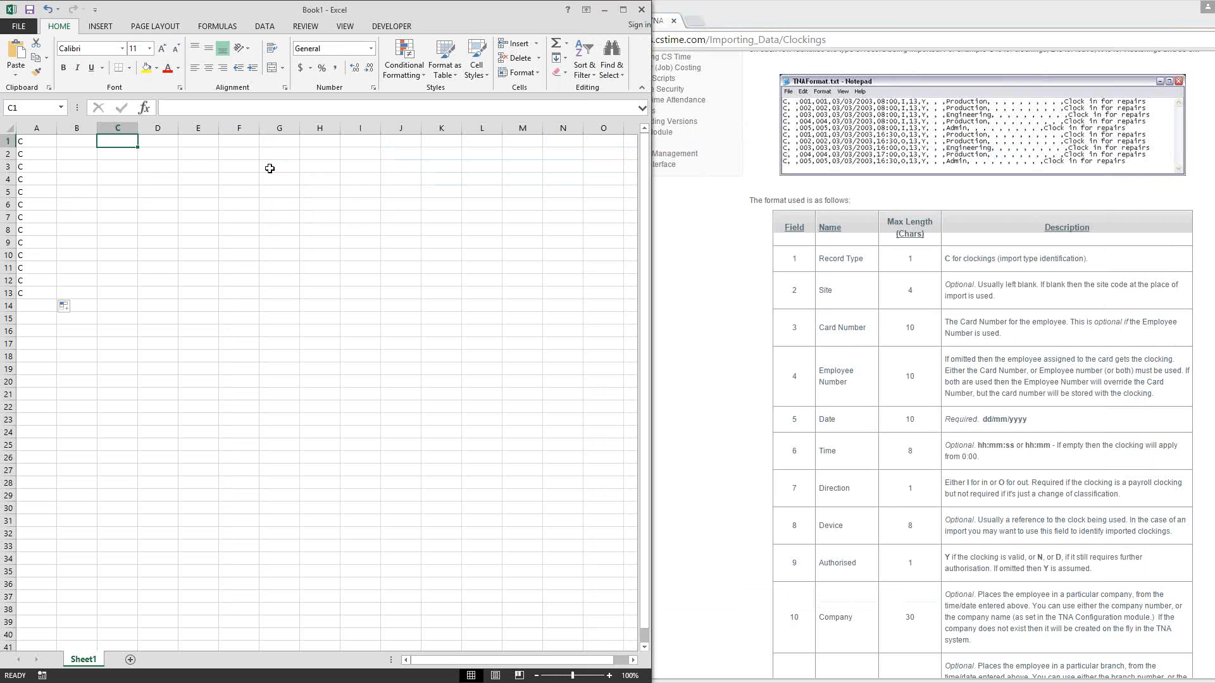
text(000)
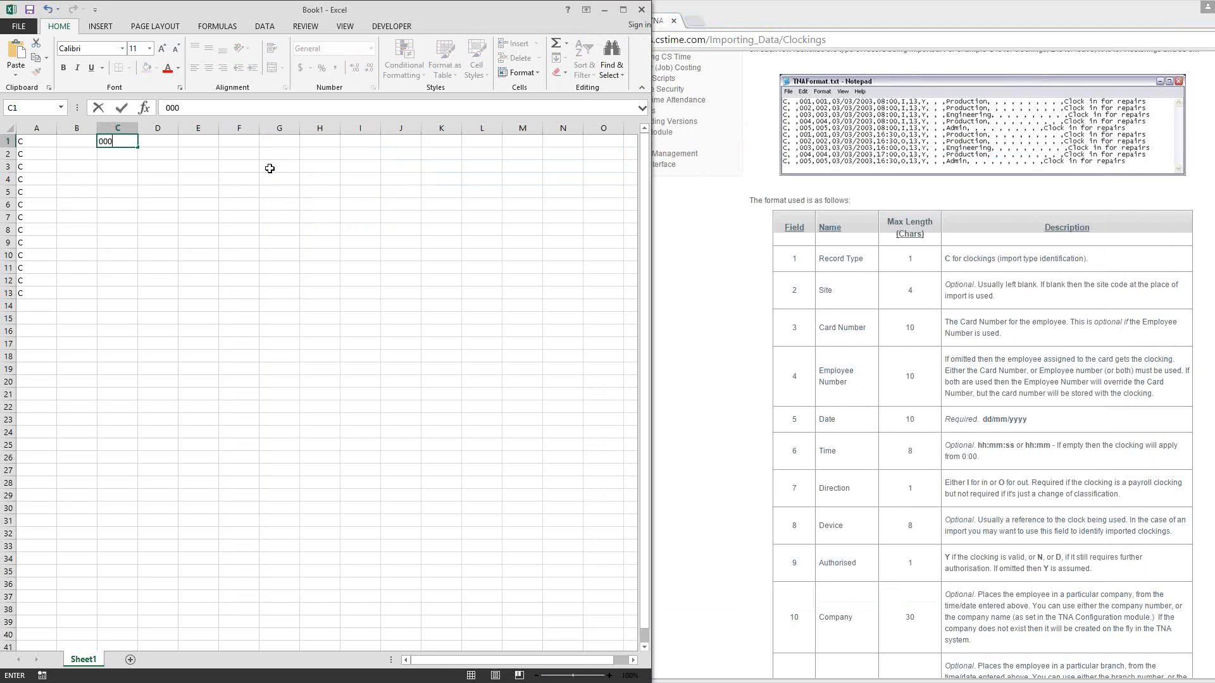
text(1)
key(Tab)
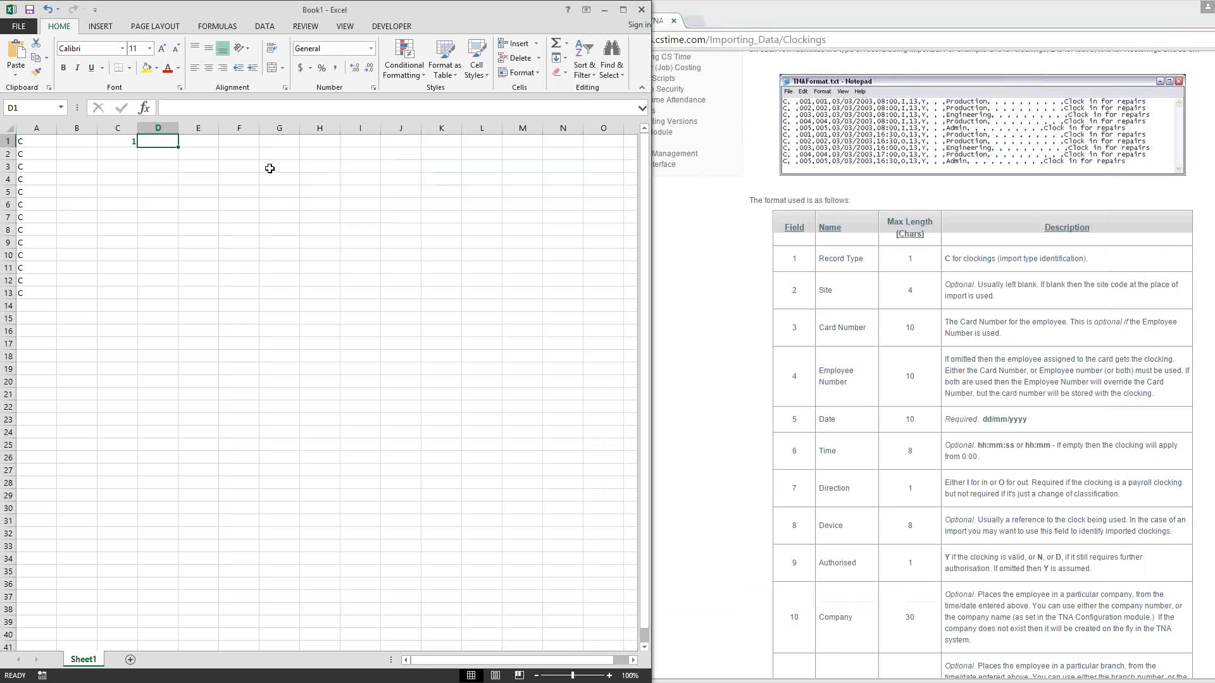
text(I1002)
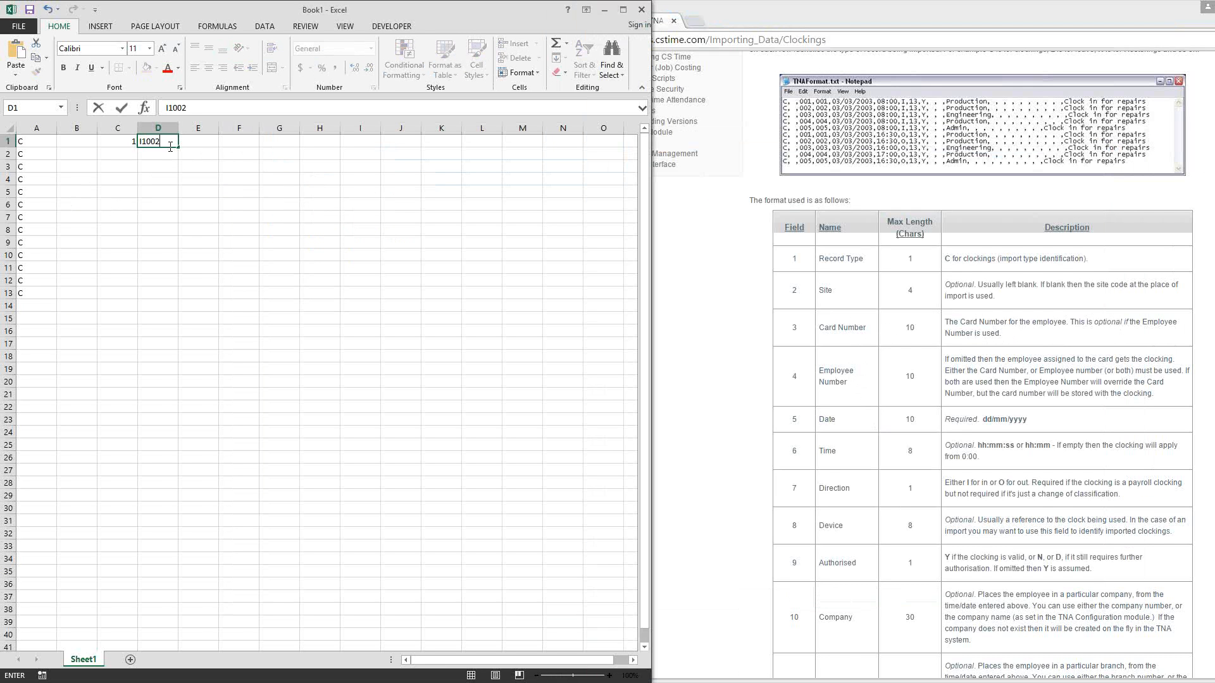
Step: Format the whole of column C as Text
click(115, 141)
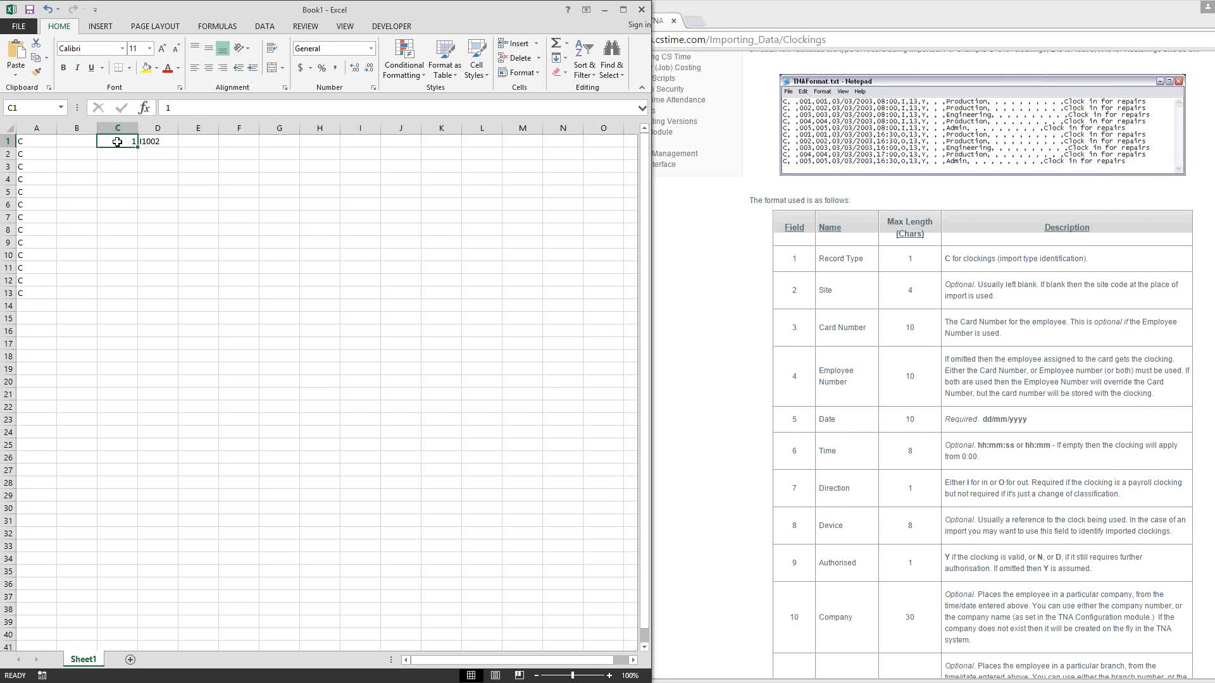
click(117, 128)
right_click(117, 131)
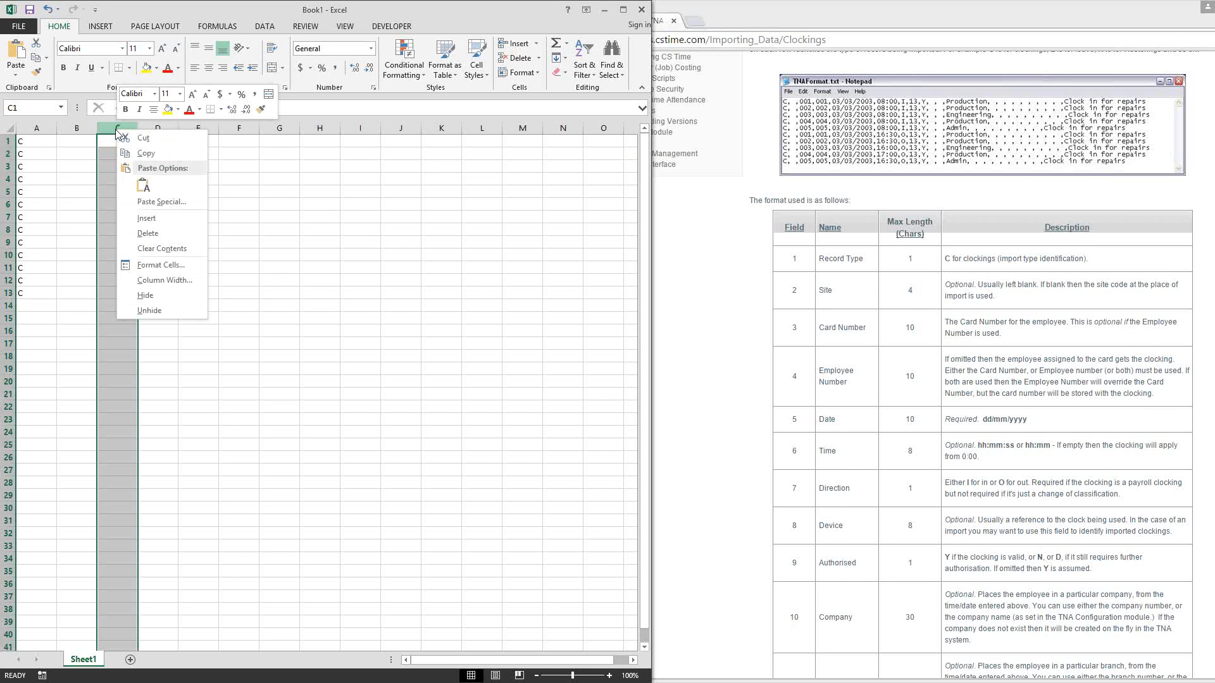
click(136, 265)
drag(145, 114, 297, 123)
click(157, 252)
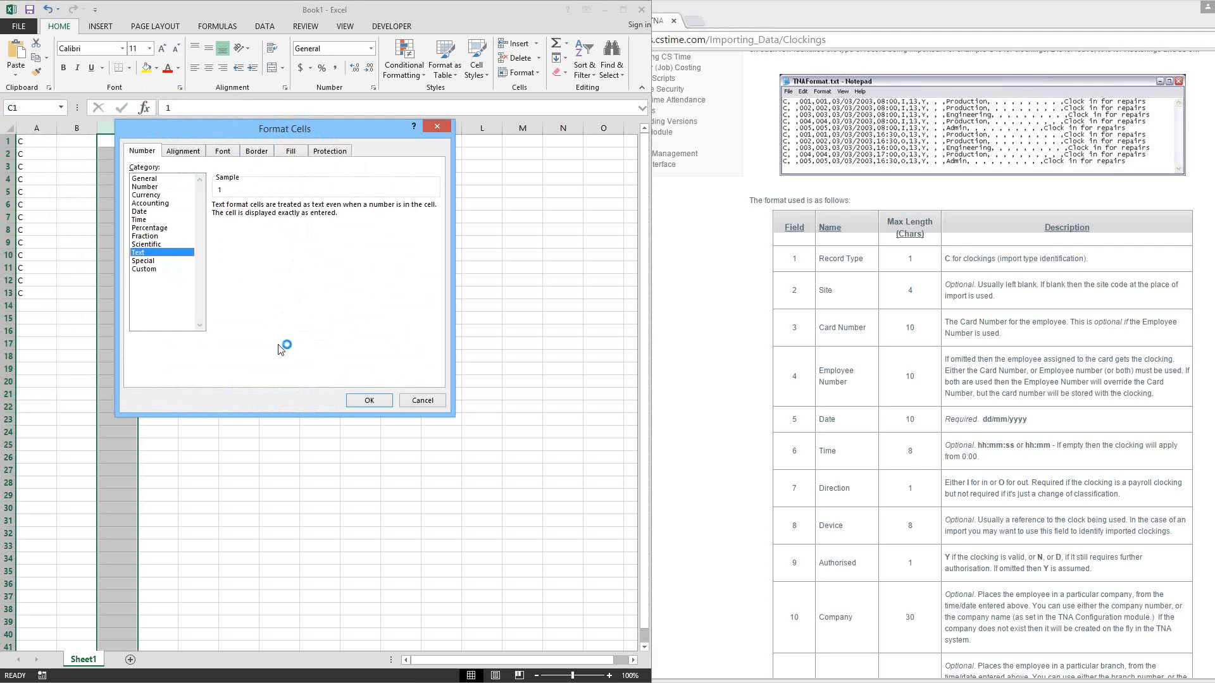
click(368, 402)
Step: Re-enter the card number with its leading zeros in cell C1
click(110, 146)
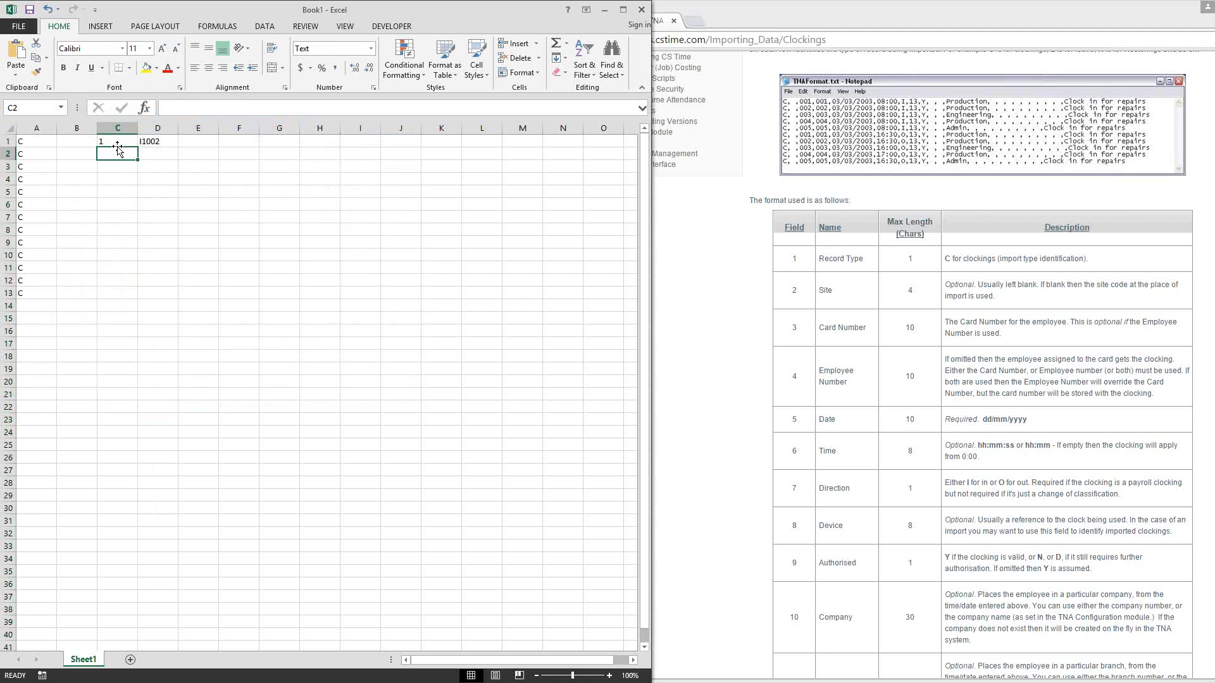
text(000)
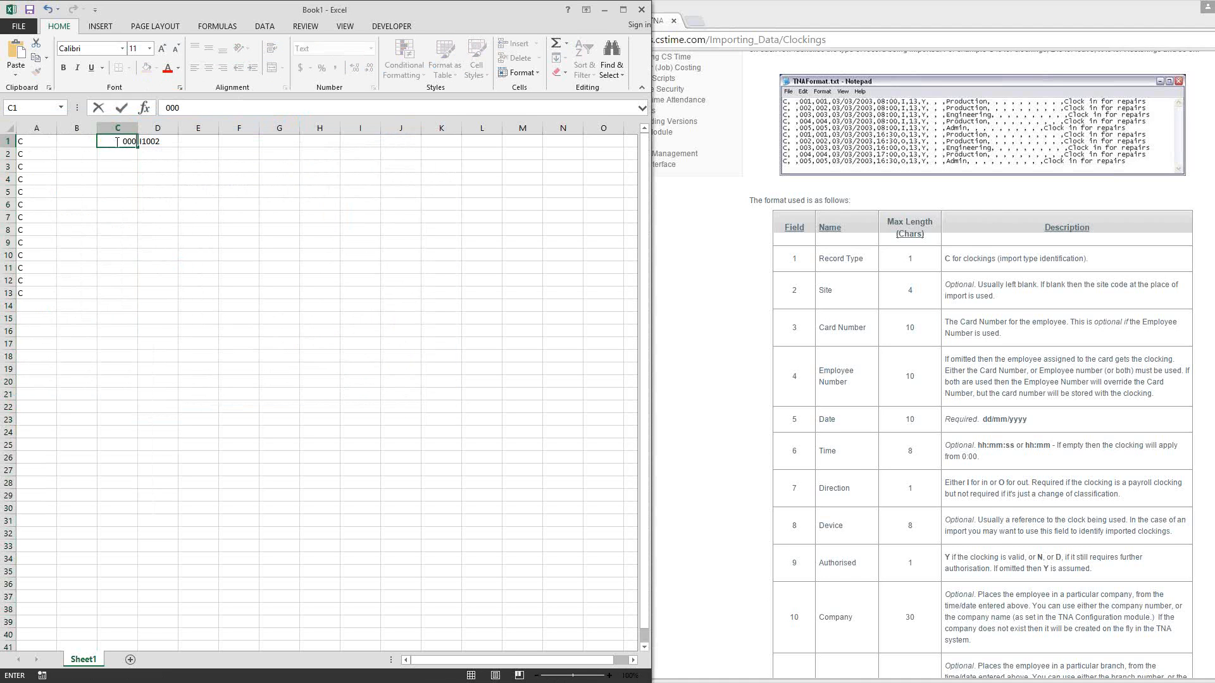
key(Return)
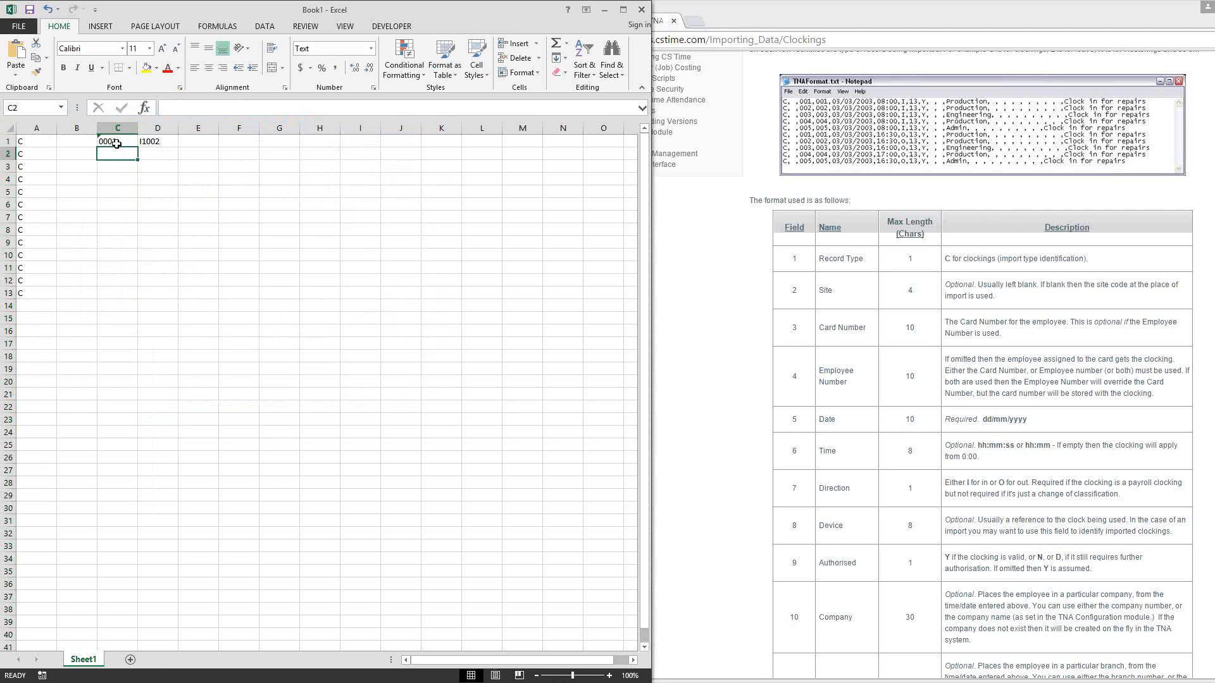
Step: Enter the clocking date 08/03/2015 in cell E1, check it against the documented dd/mm/yyyy format, and widen column E
click(197, 142)
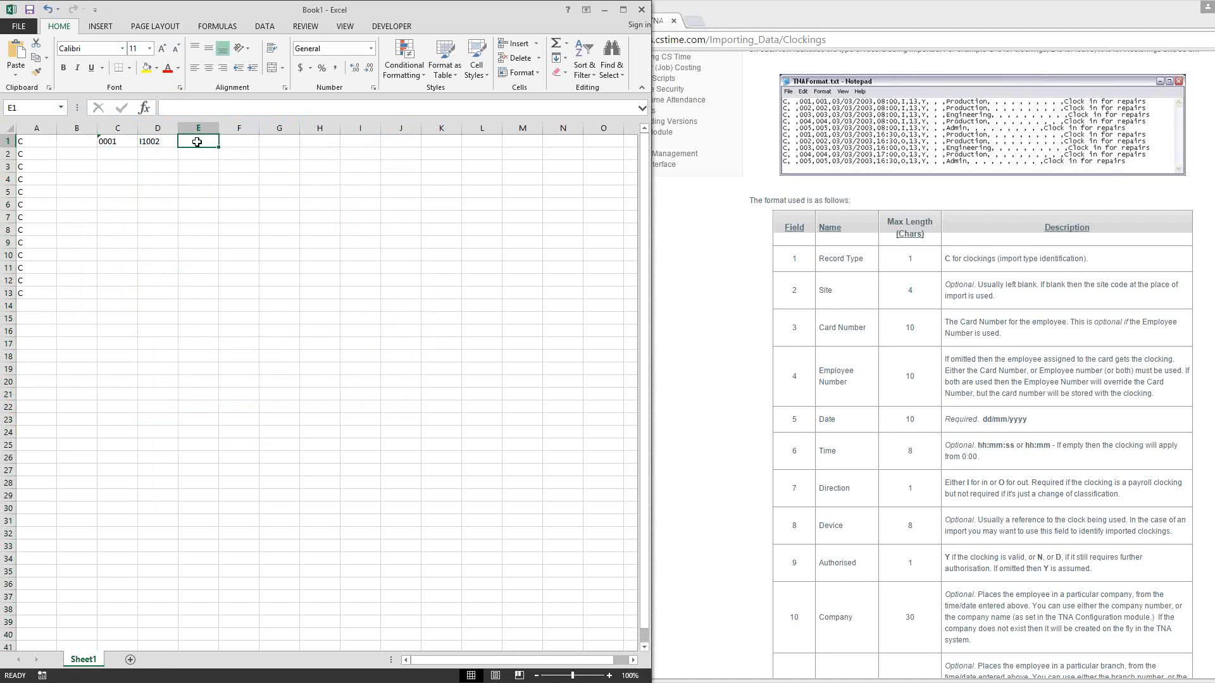
text(0)
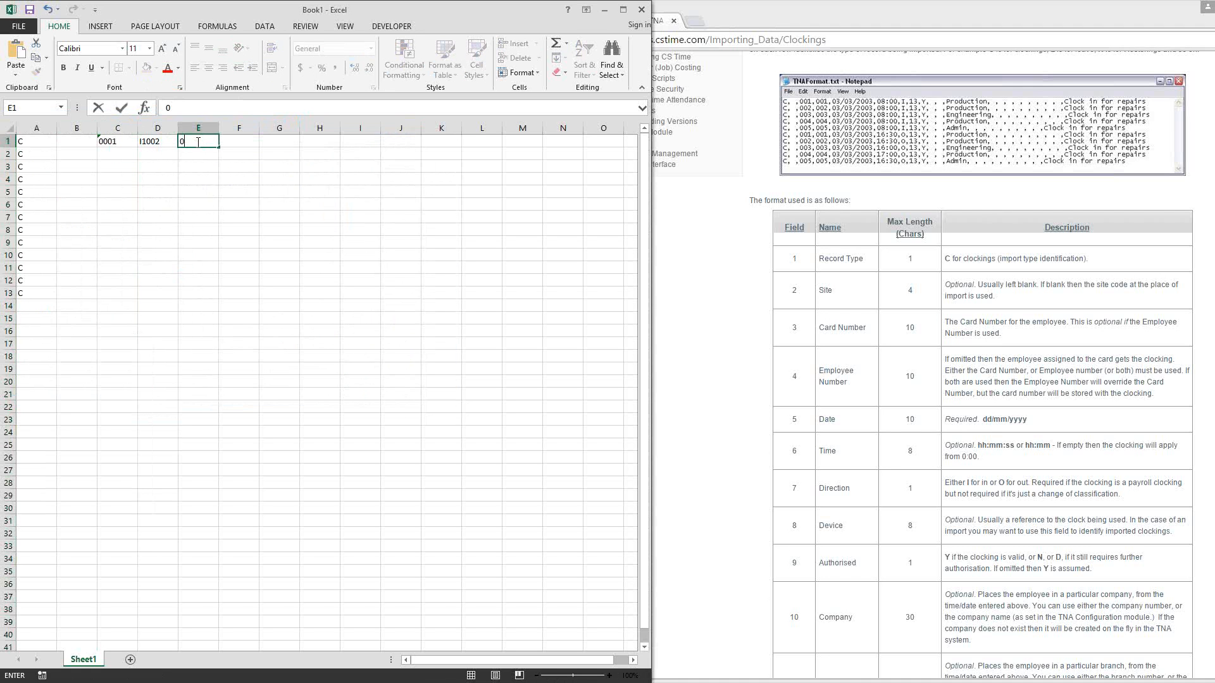
text(8/03/2015)
click(985, 420)
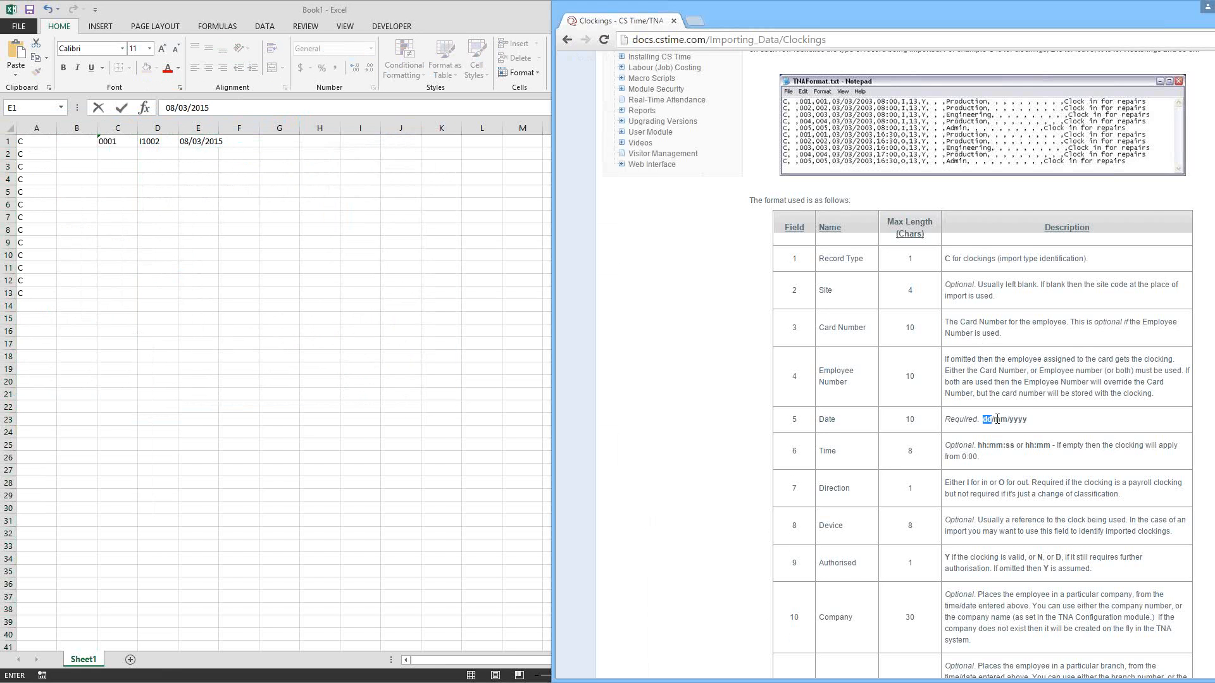
drag(983, 420, 1028, 420)
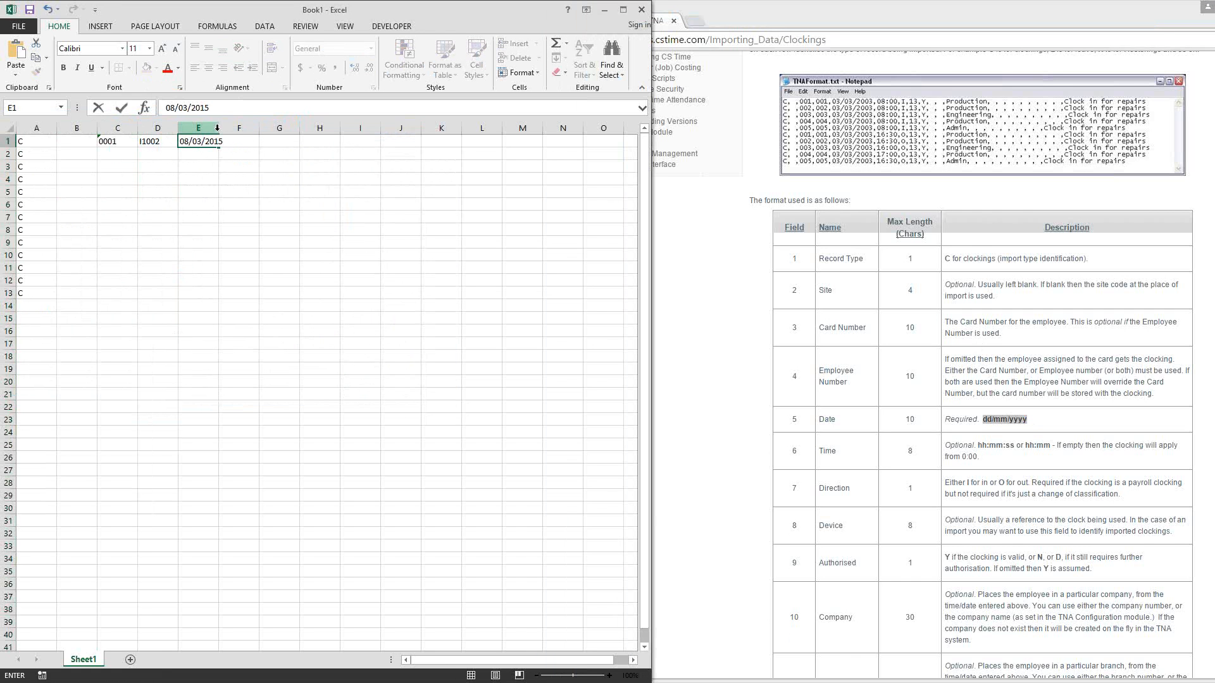
drag(202, 167, 238, 130)
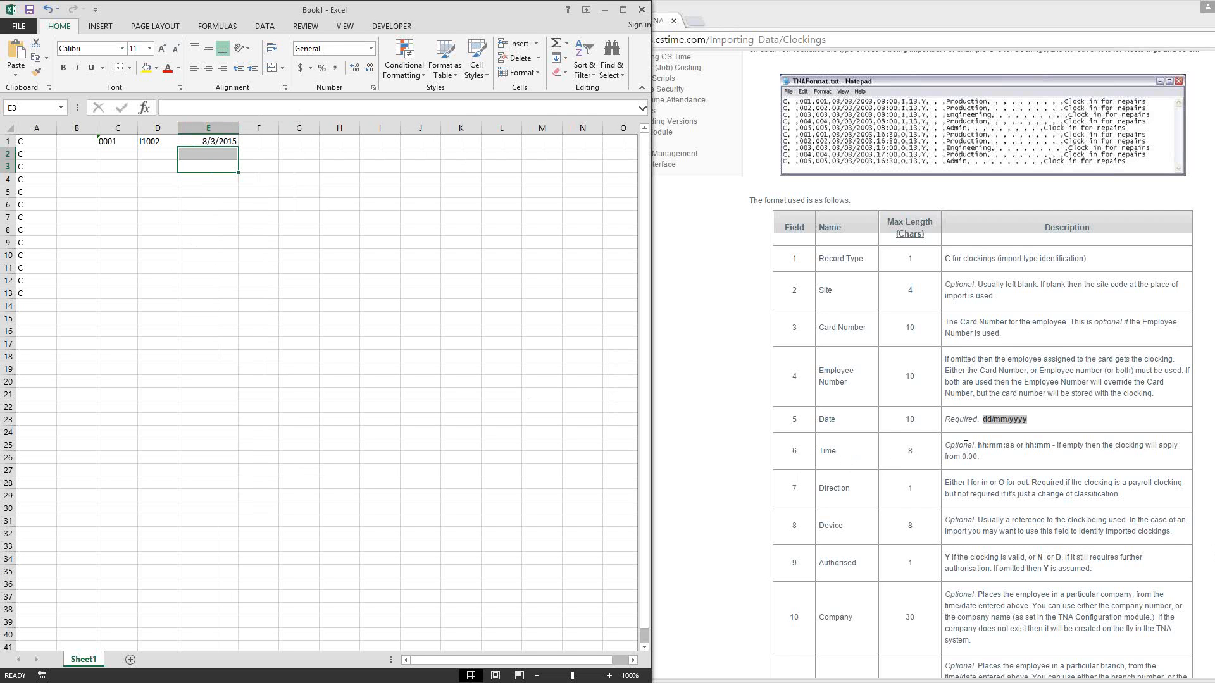
Step: Check the documented hh:mm time format and enter the clocking time 08:15 in cell F1
drag(1025, 446, 1050, 447)
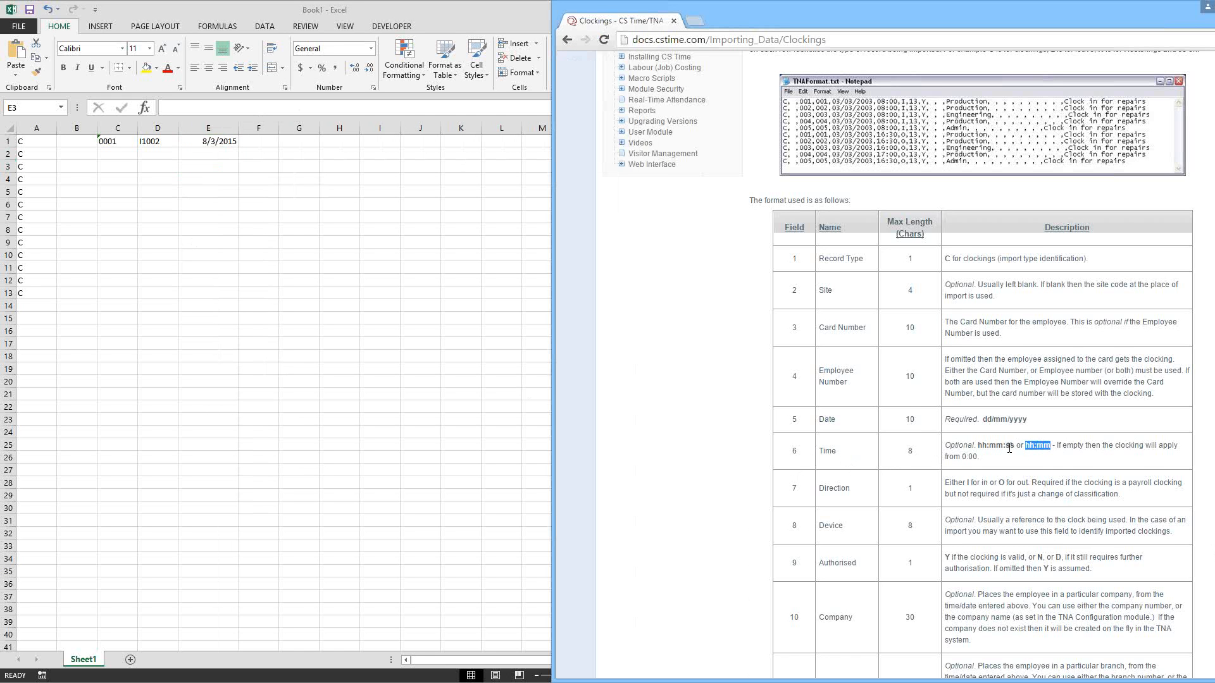
click(261, 141)
click(262, 142)
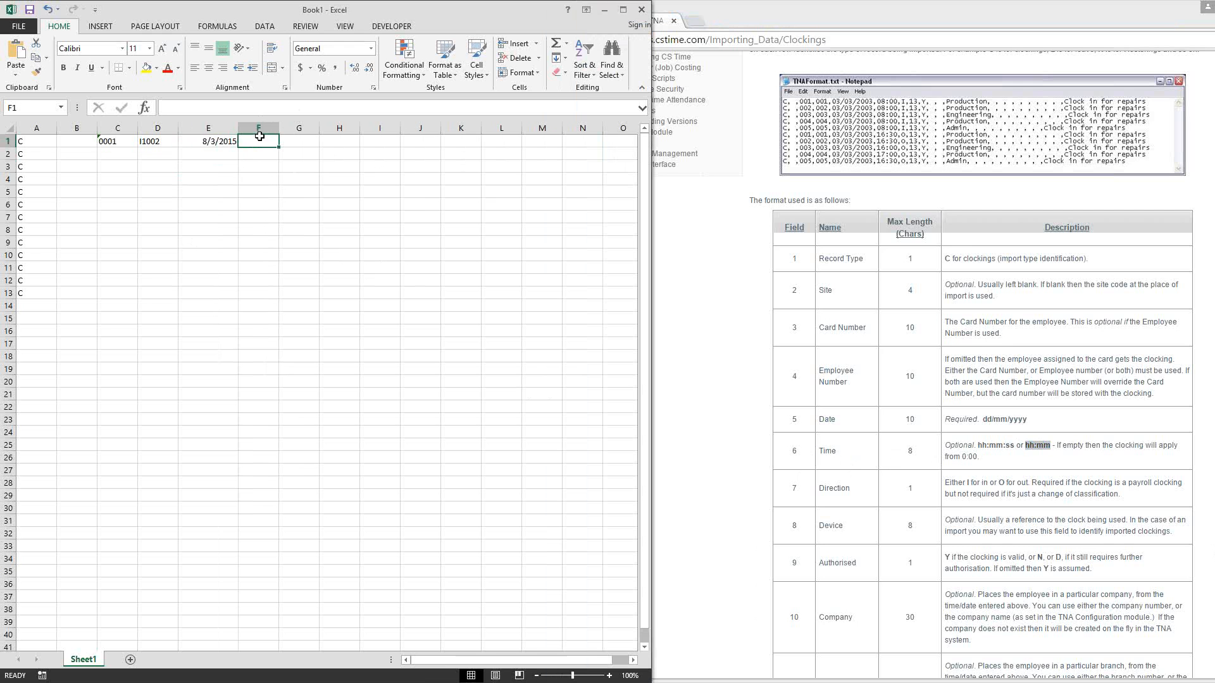
text(08)
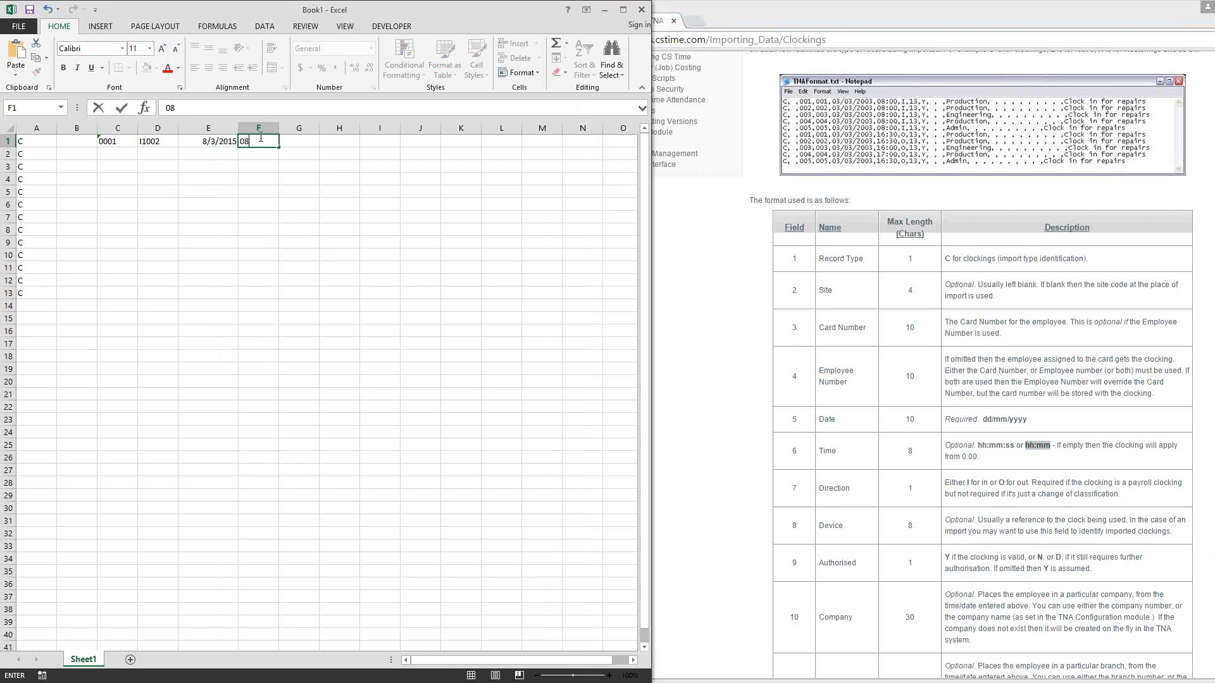
text(1:15)
key(Return)
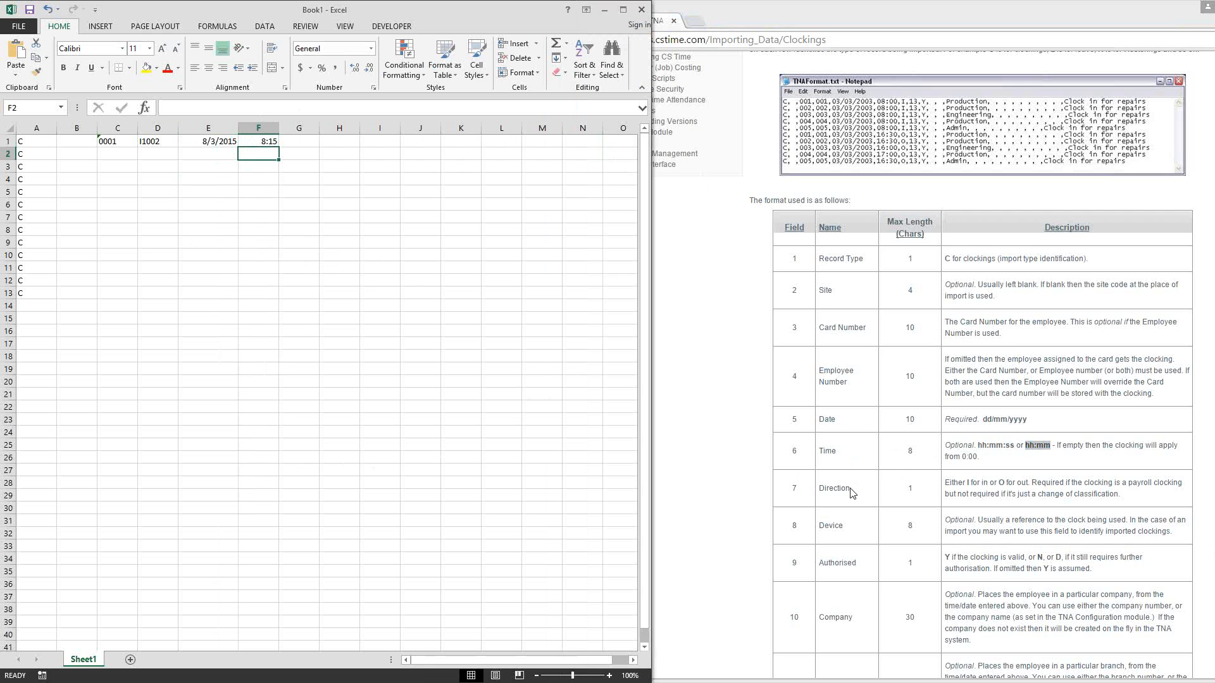
Step: Enter the direction code I in cell G1
click(291, 145)
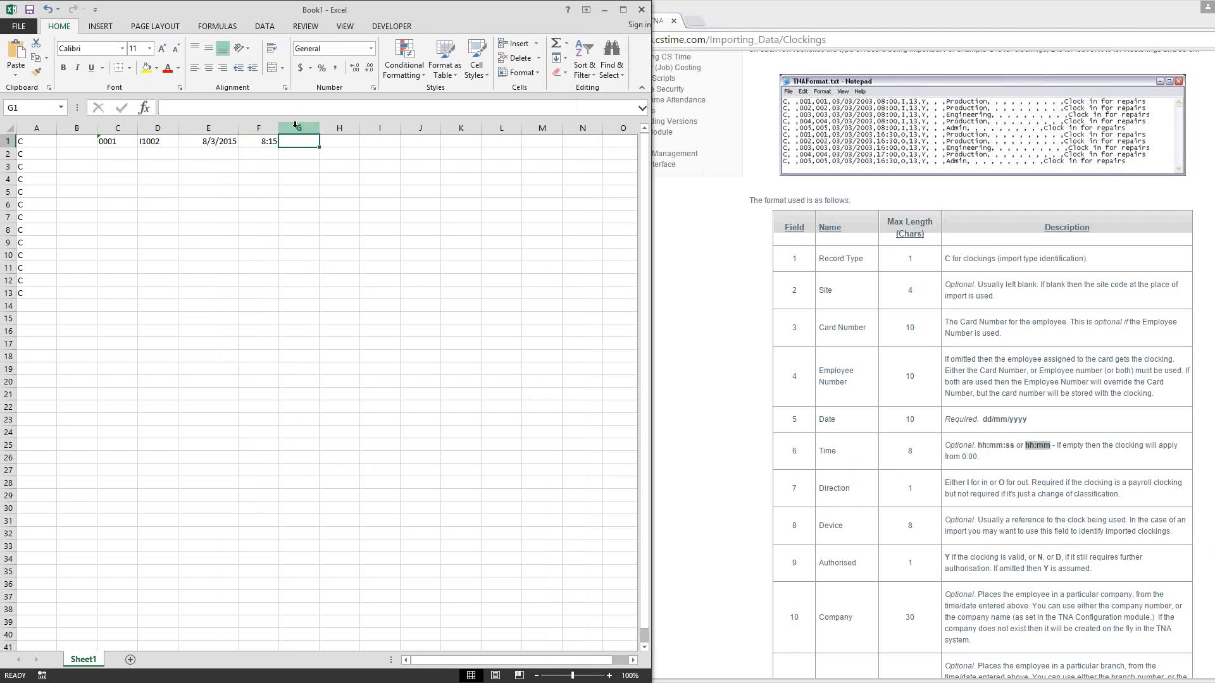
text(I)
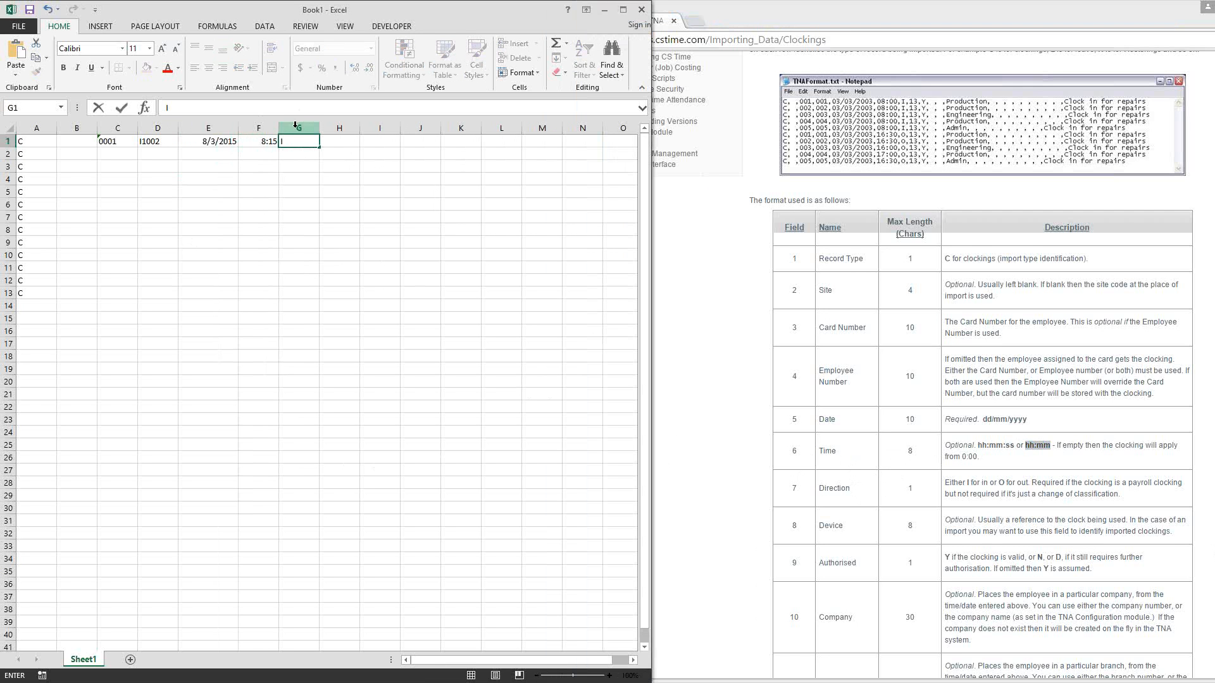
click(294, 165)
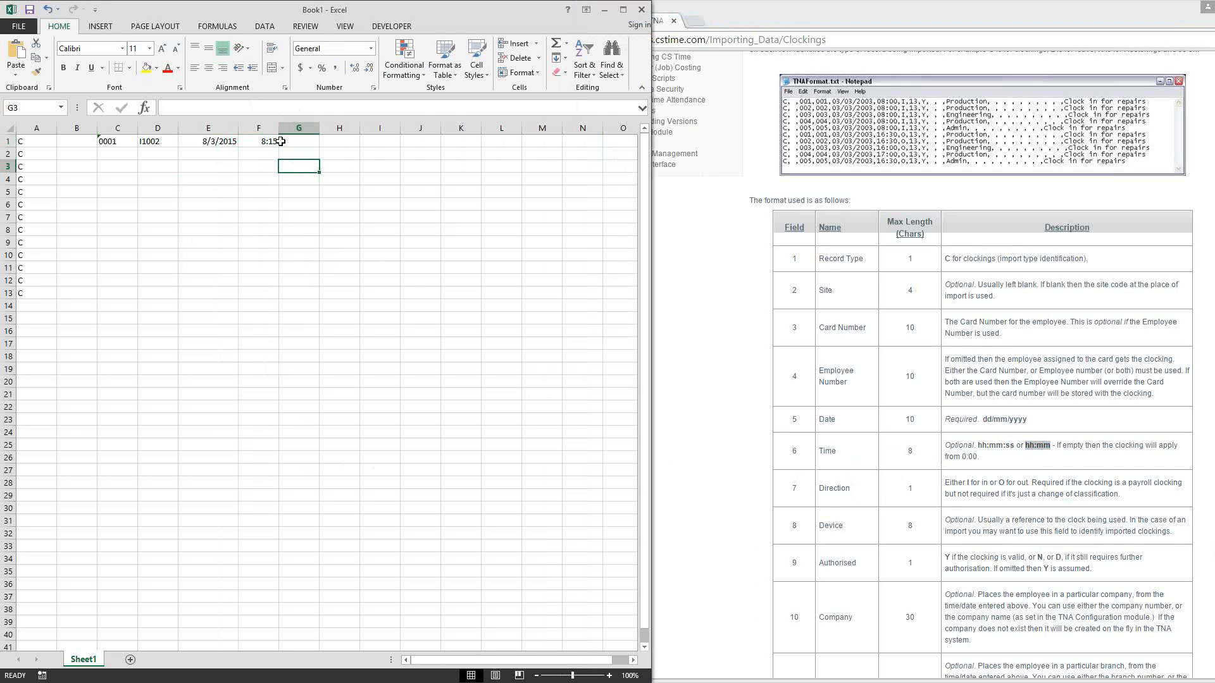
click(338, 141)
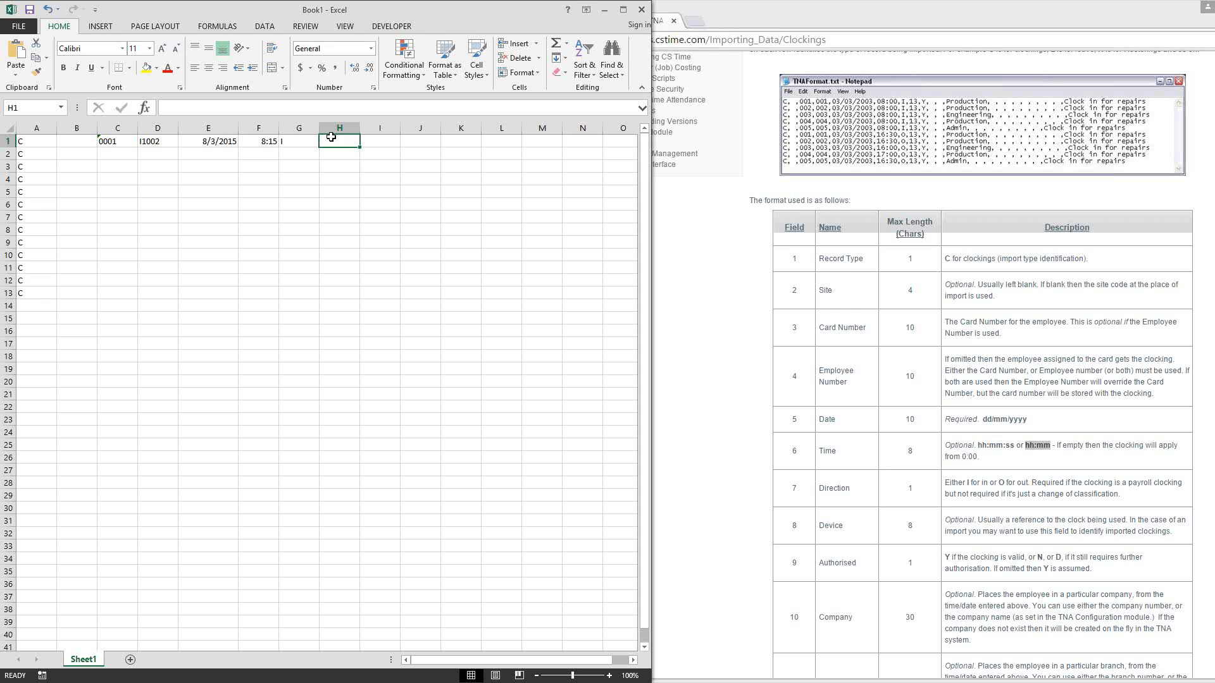
Step: Examine the remaining fields of the CS Time Generic Format documentation, from Device to Clocking Type, including the optional fields and clocking type codes
click(734, 518)
scroll(732, 506, down, 4)
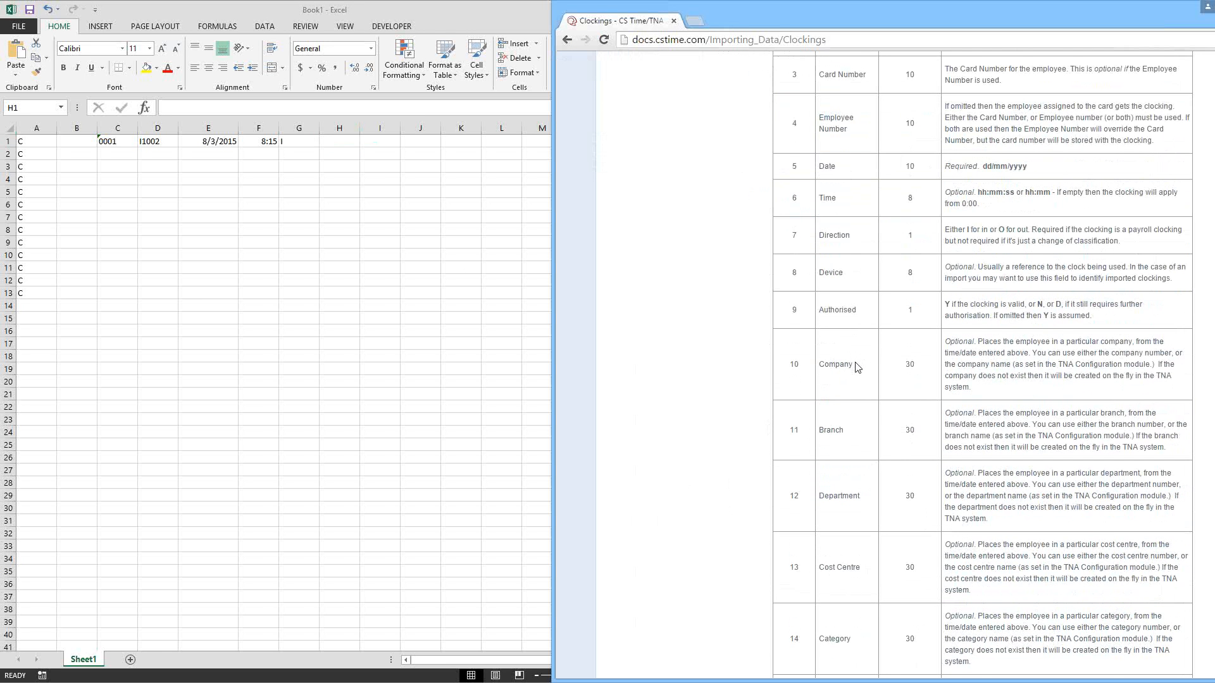
scroll(857, 370, down, 3)
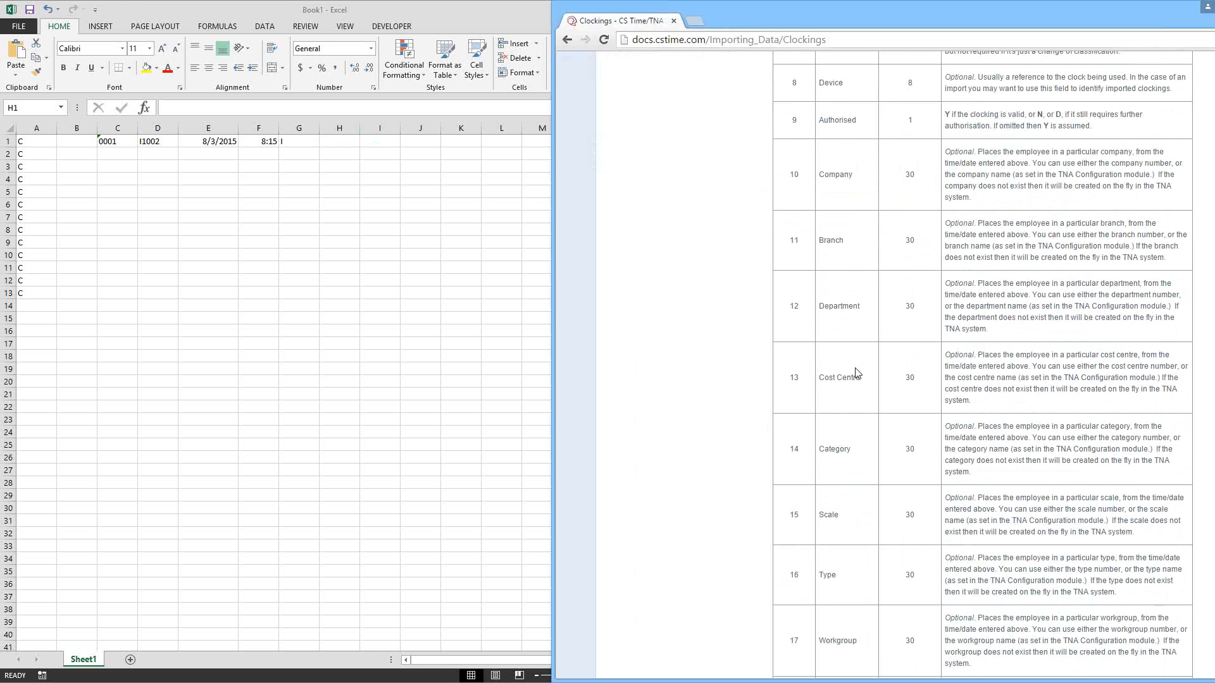
scroll(855, 372, down, 1)
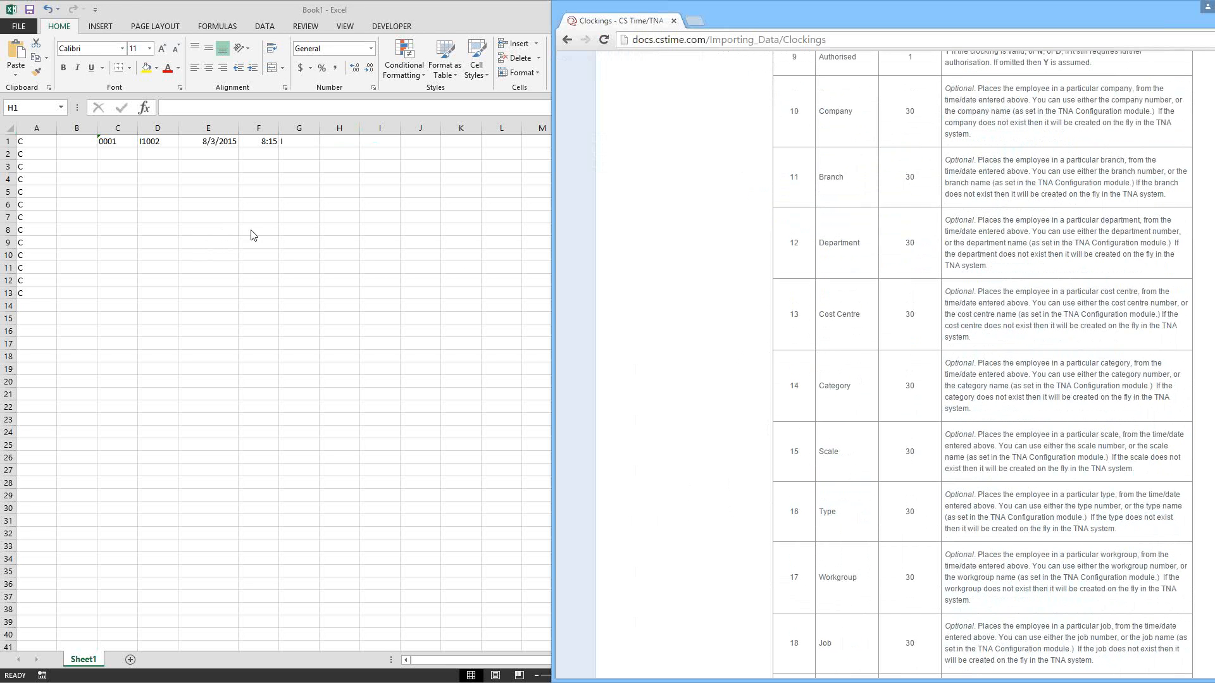
scroll(873, 332, down, 4)
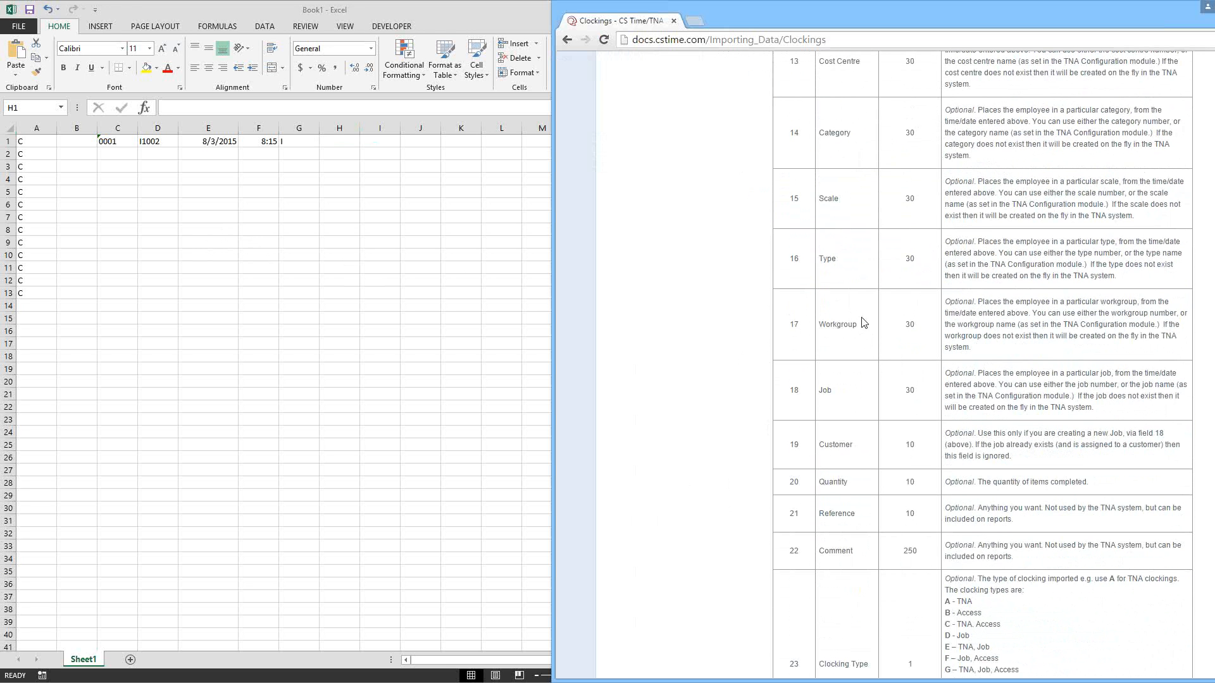
scroll(858, 328, down, 1)
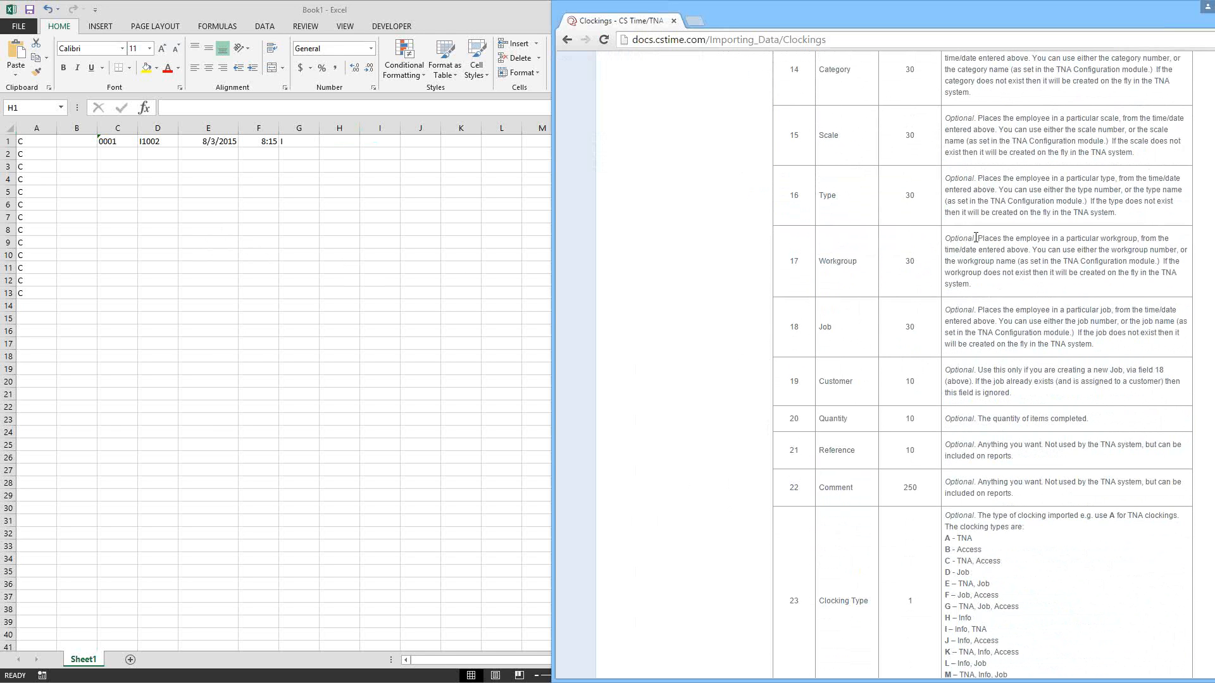
drag(975, 237, 946, 236)
click(720, 478)
scroll(717, 443, down, 2)
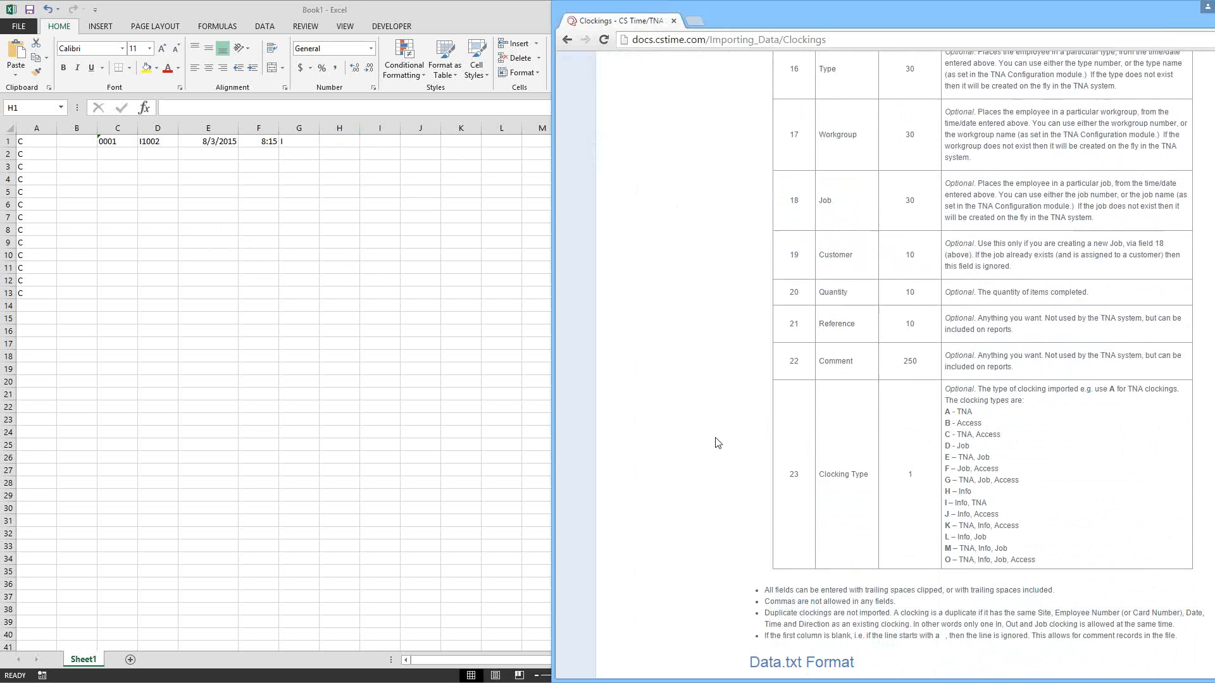
scroll(718, 443, down, 1)
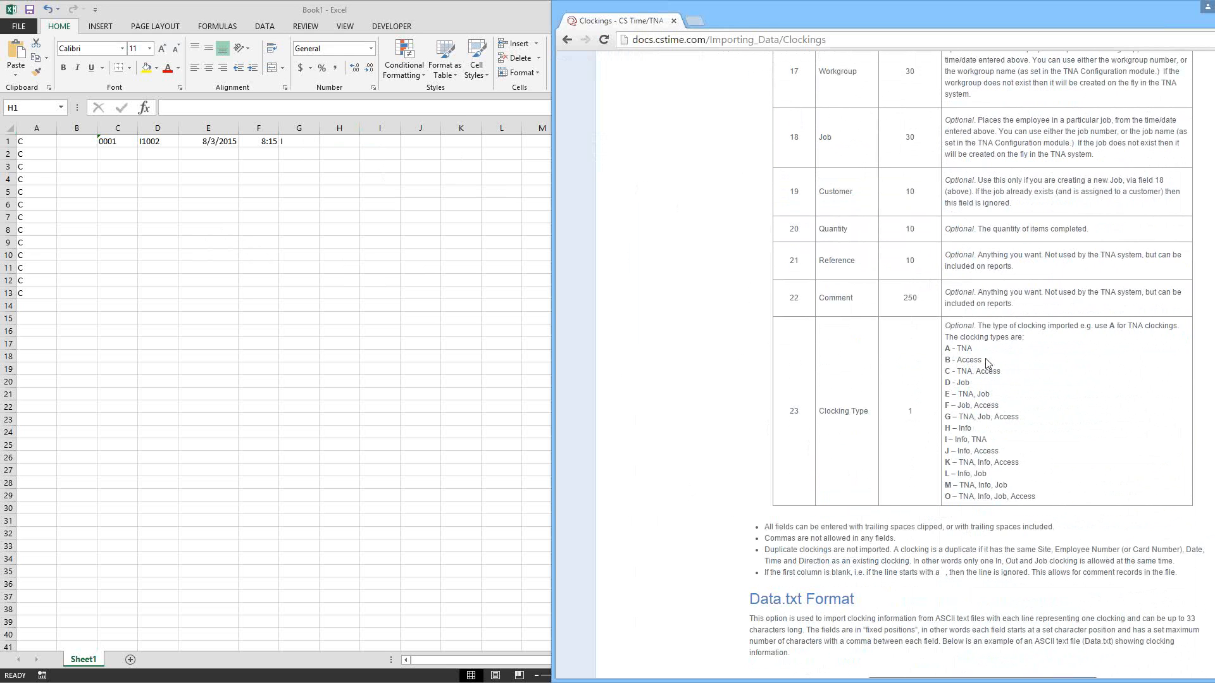
drag(985, 362, 945, 365)
click(721, 290)
scroll(723, 281, up, 10)
scroll(726, 275, up, 10)
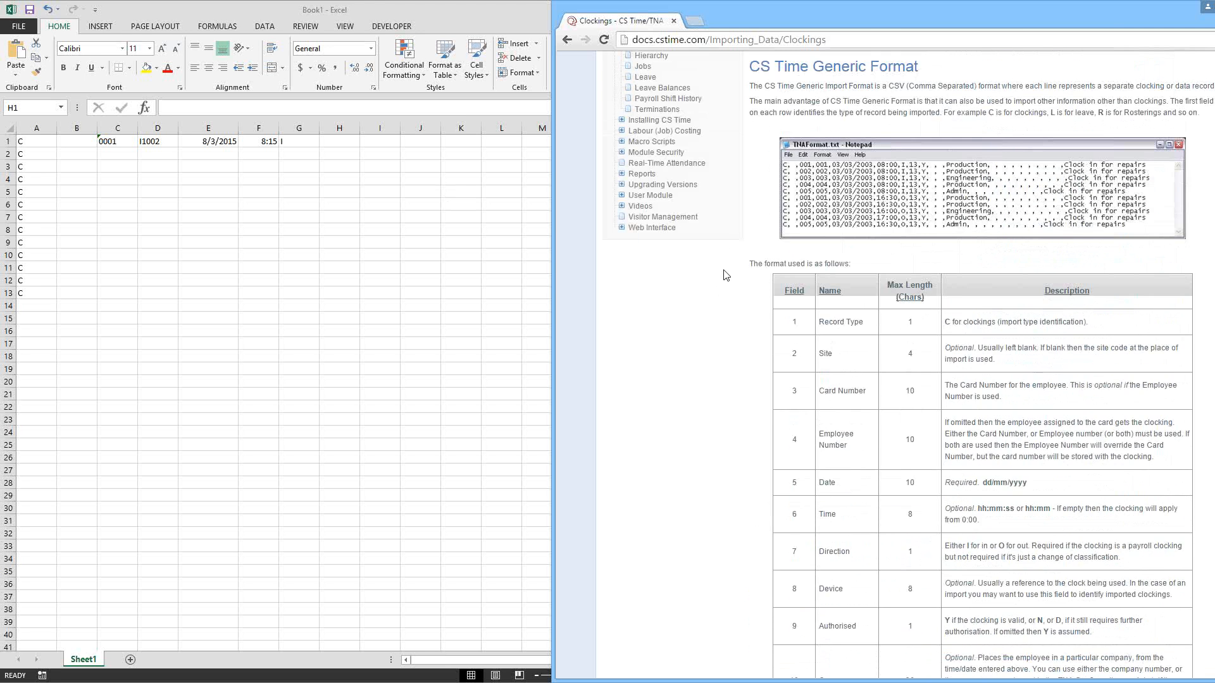
Step: Close the Book1 workbook without saving it
click(39, 142)
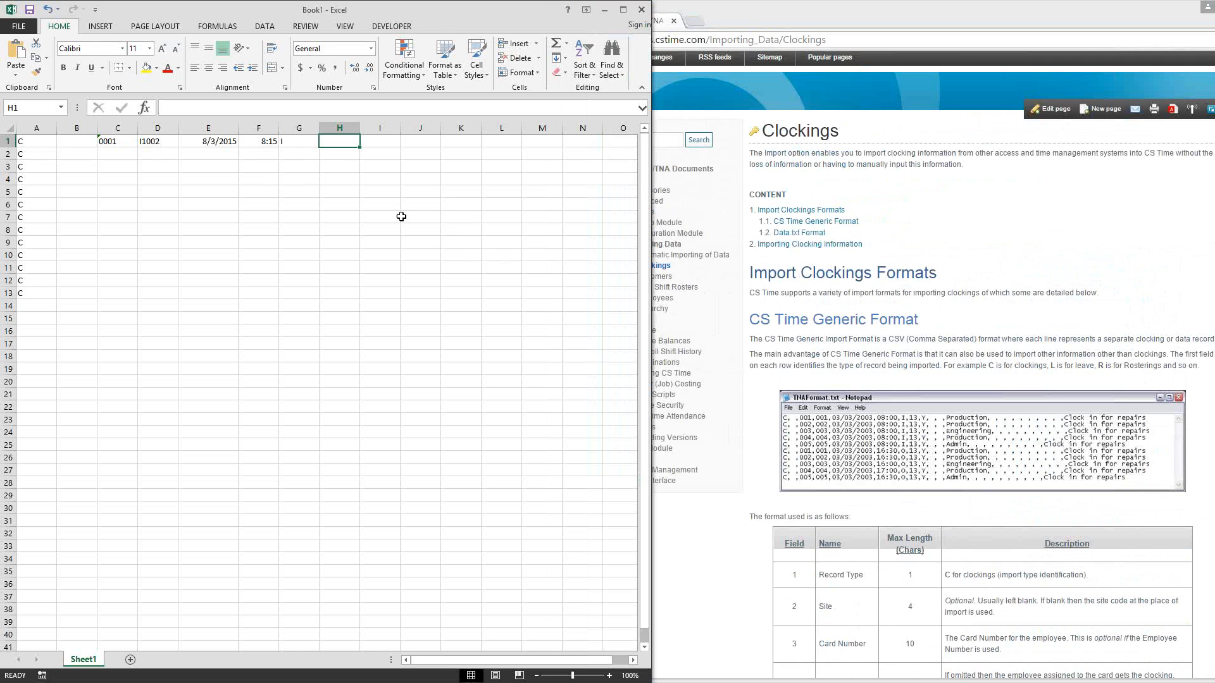
click(642, 10)
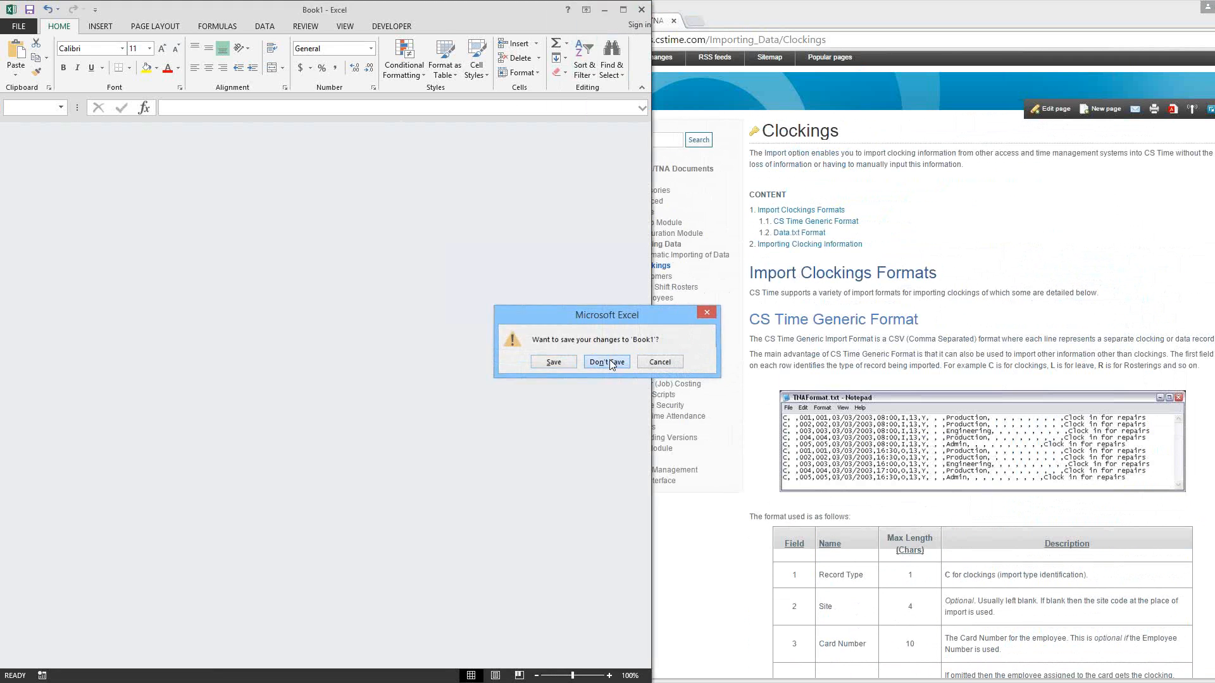
click(608, 362)
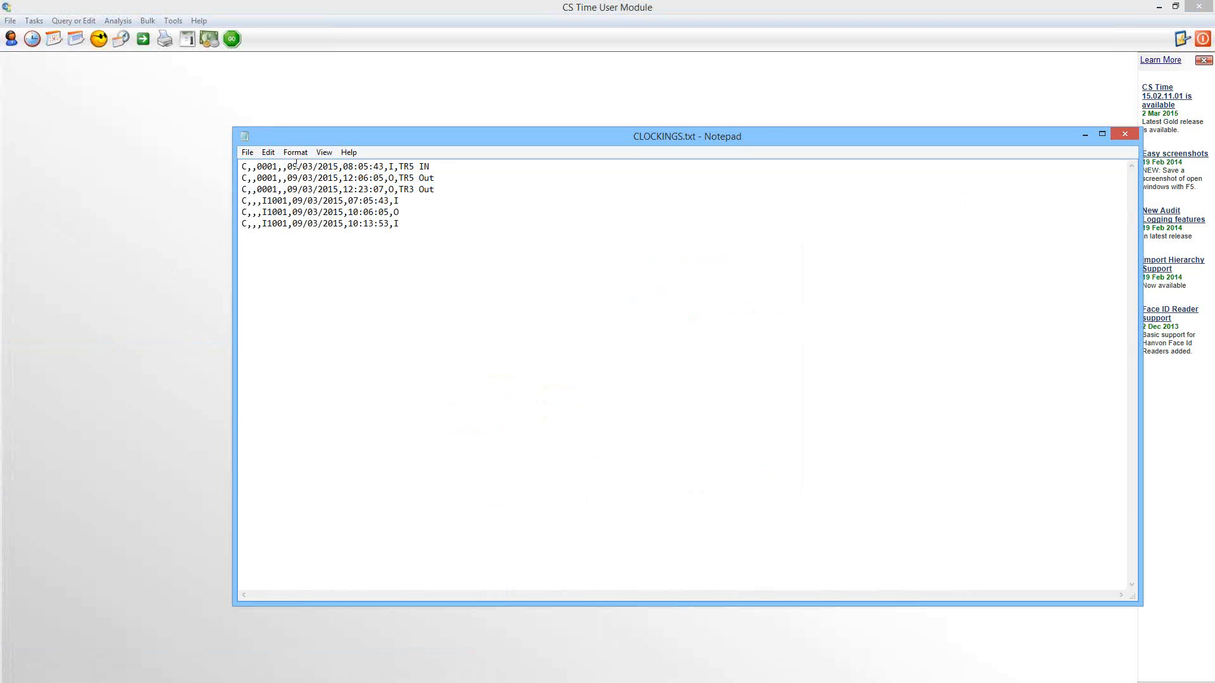
Step: Check the clocking date in CLOCKINGS.txt, close the file, and browse the existing clockings for 9/03/2015 in CS Time User Module
drag(297, 165, 293, 166)
click(1126, 133)
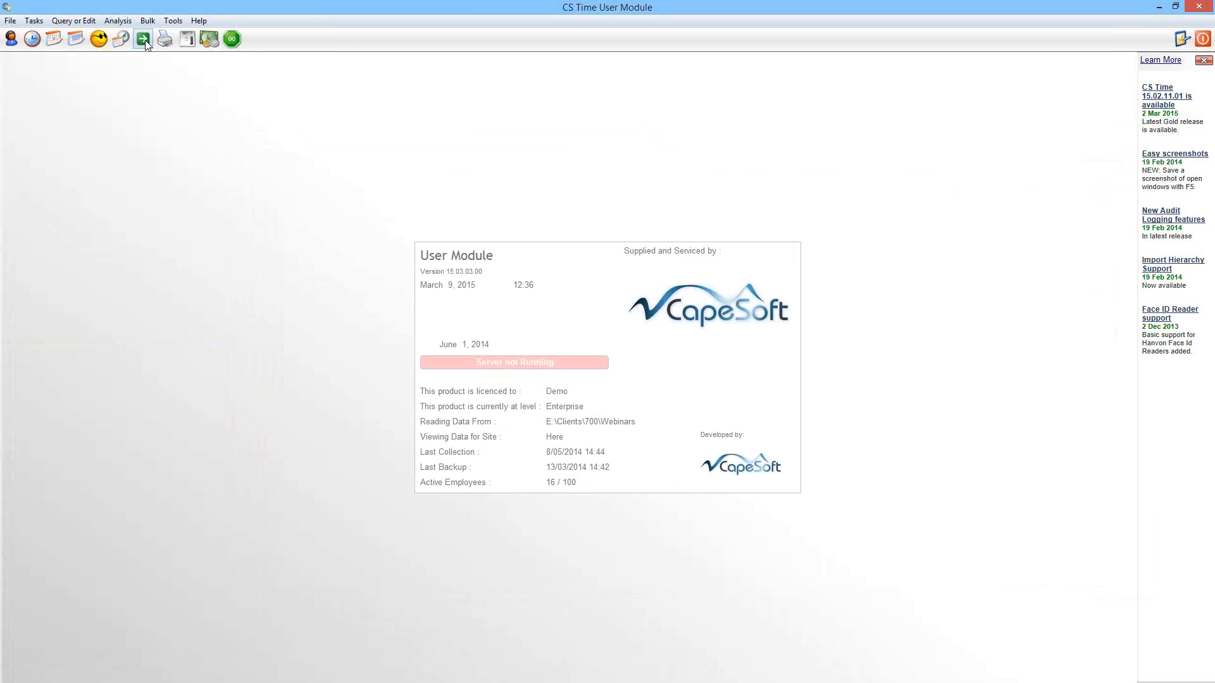
click(33, 39)
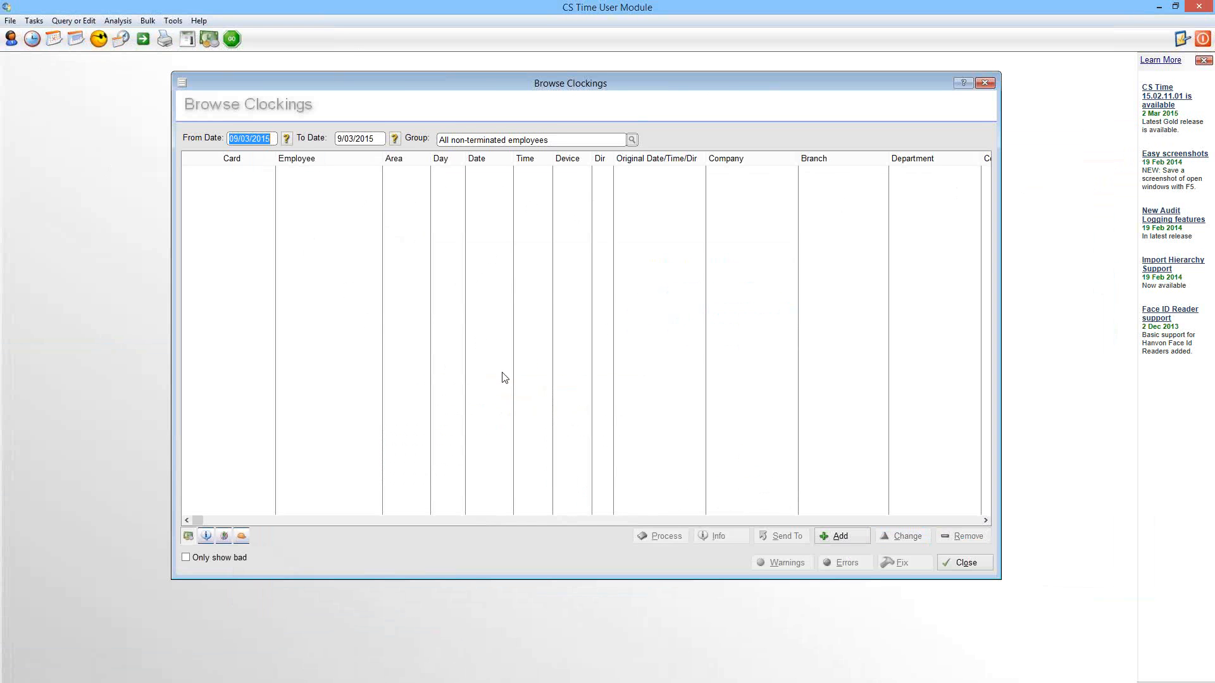
click(973, 563)
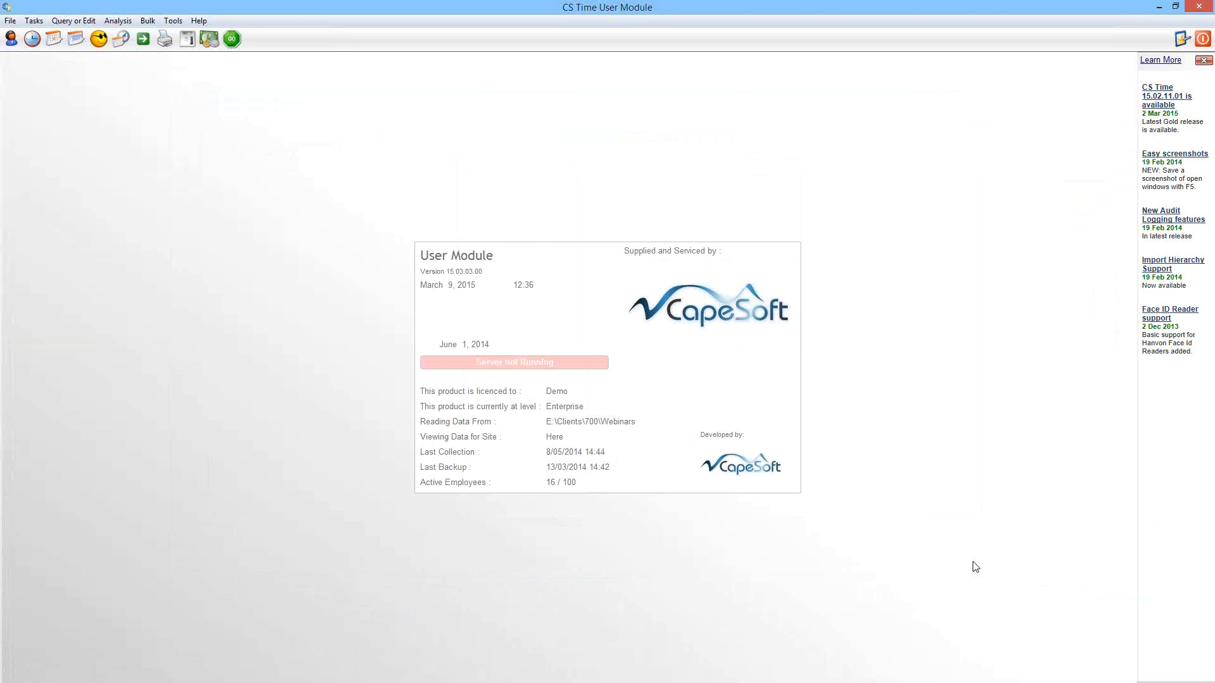
Step: Import the clockings from E:\CLOCKINGS.txt using Generic Format
click(7, 23)
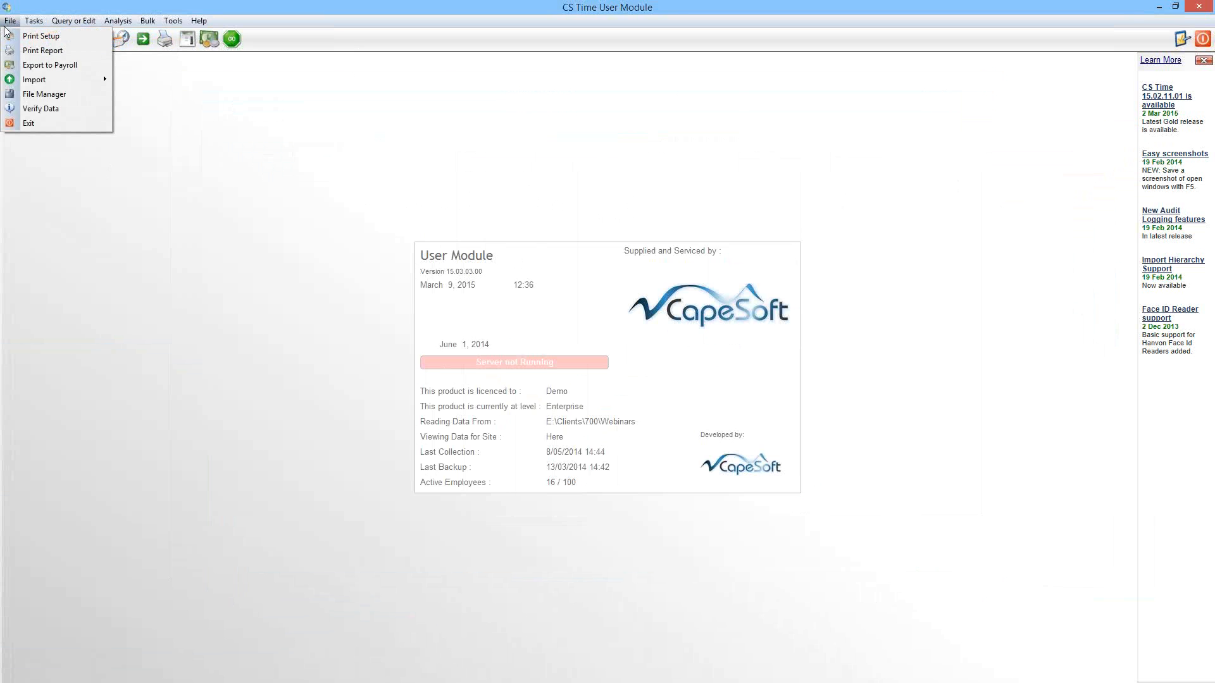
mouse_move(37, 82)
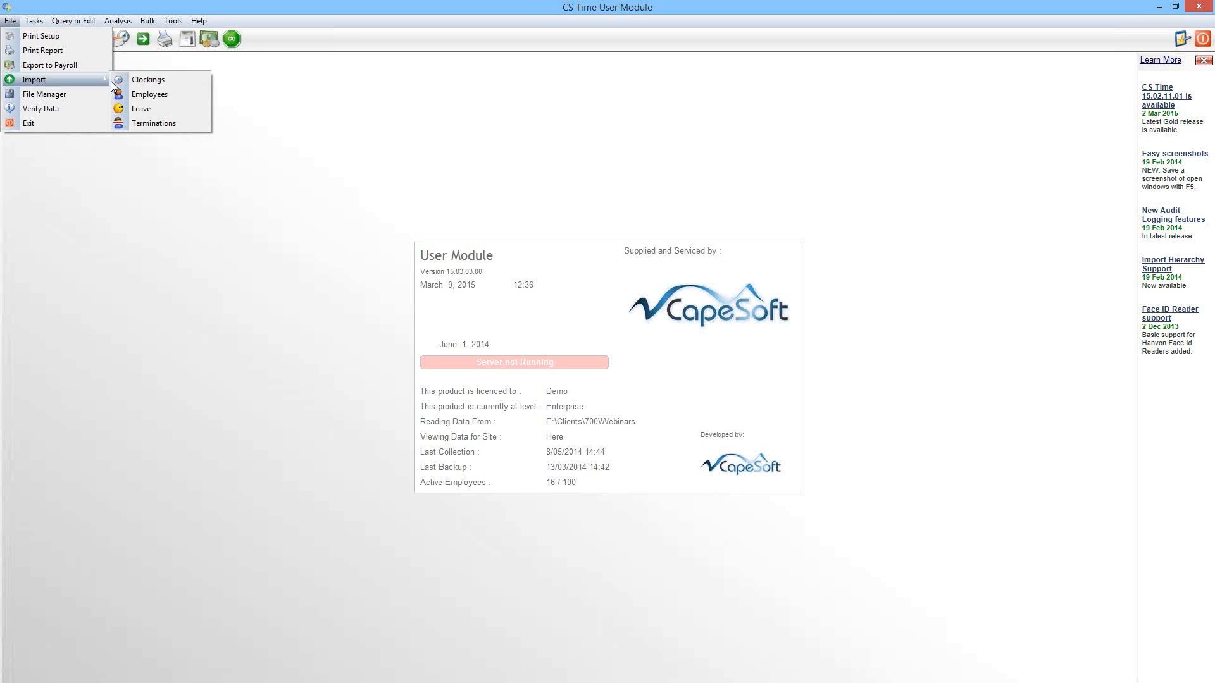
click(192, 79)
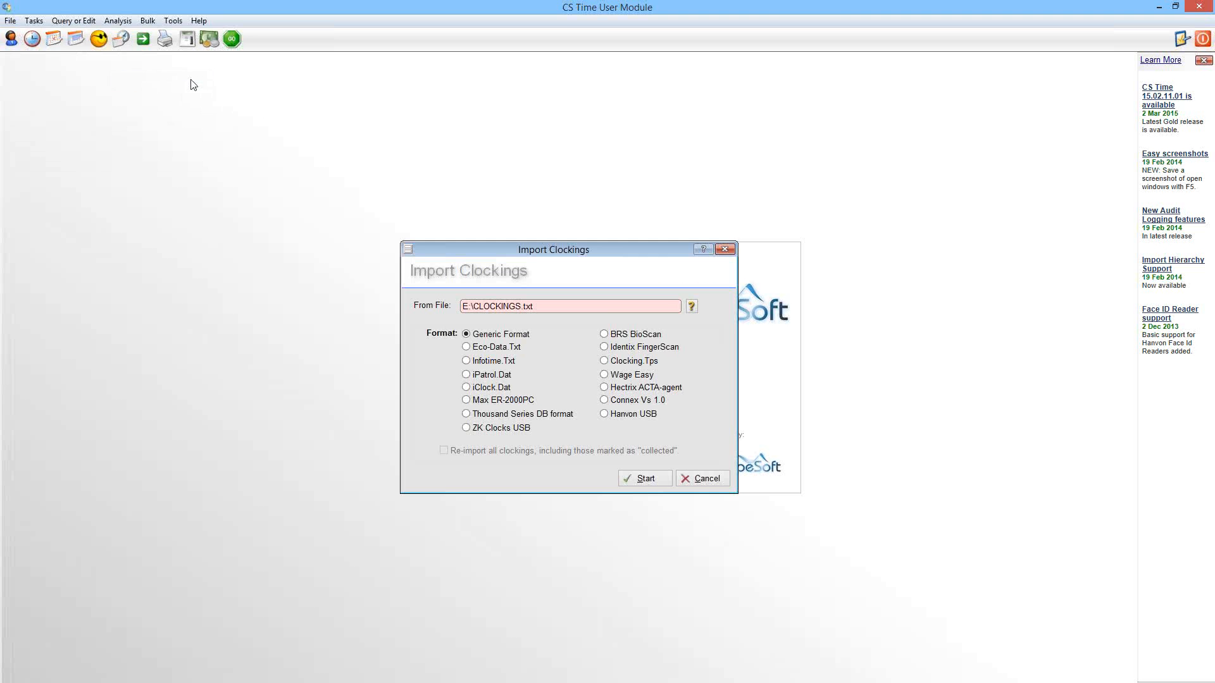
click(694, 307)
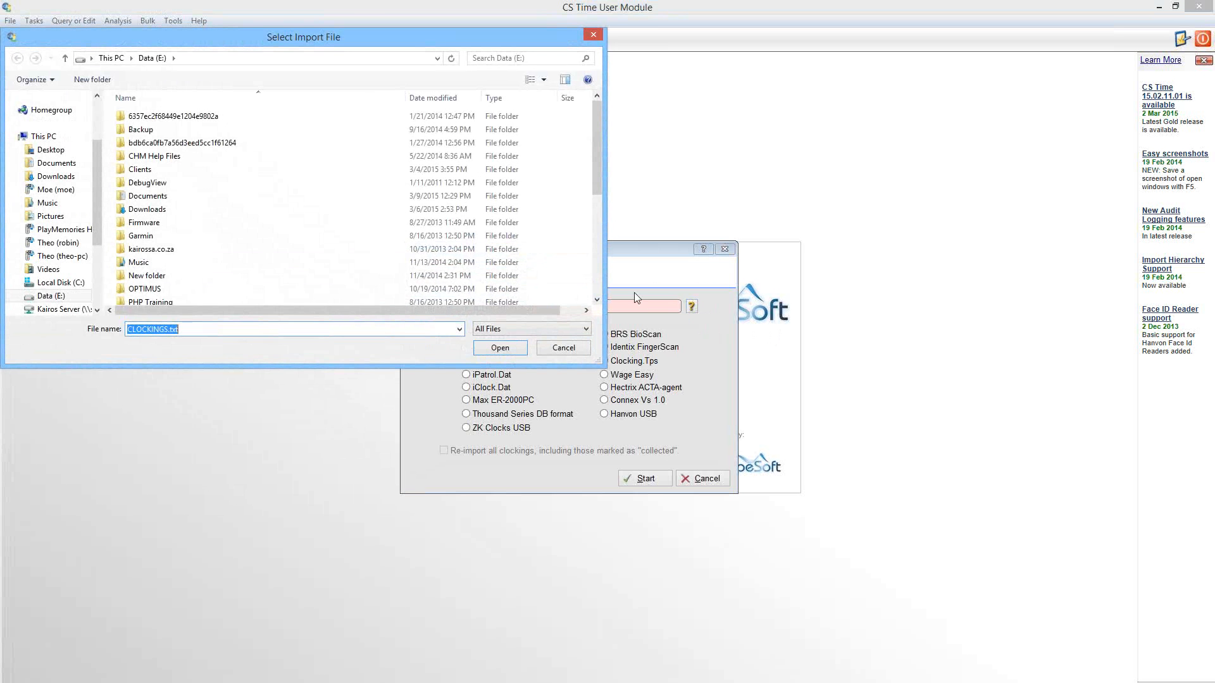
drag(592, 176, 595, 274)
double_click(136, 232)
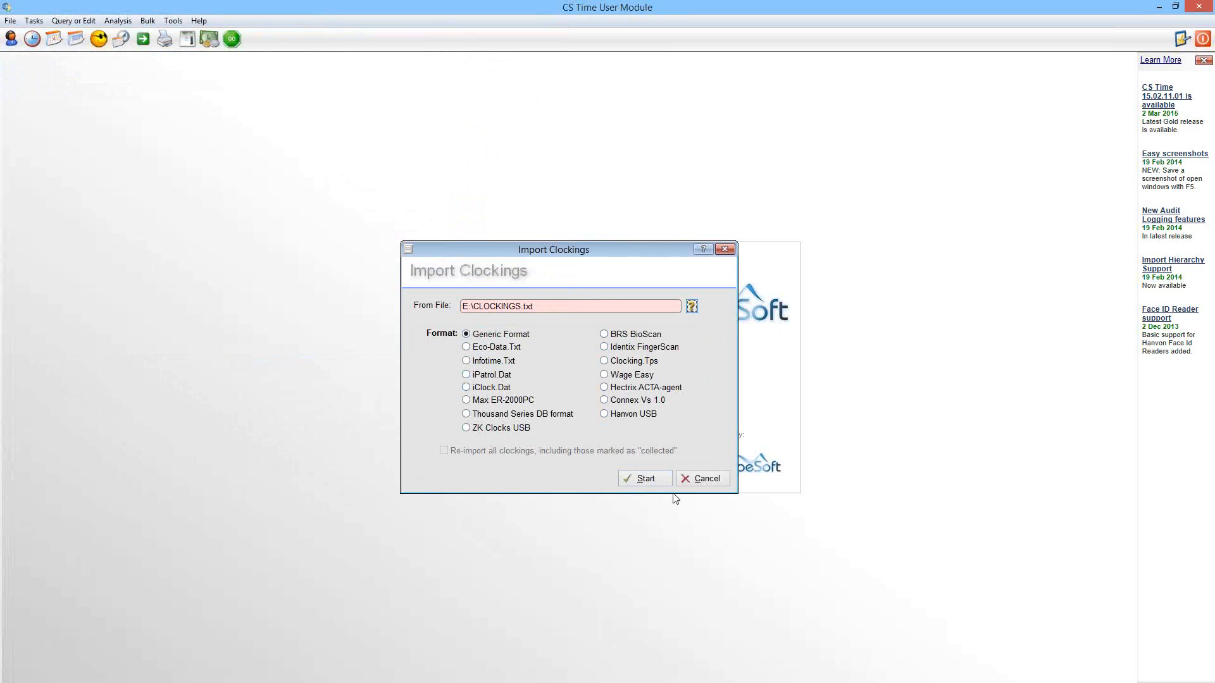
click(656, 483)
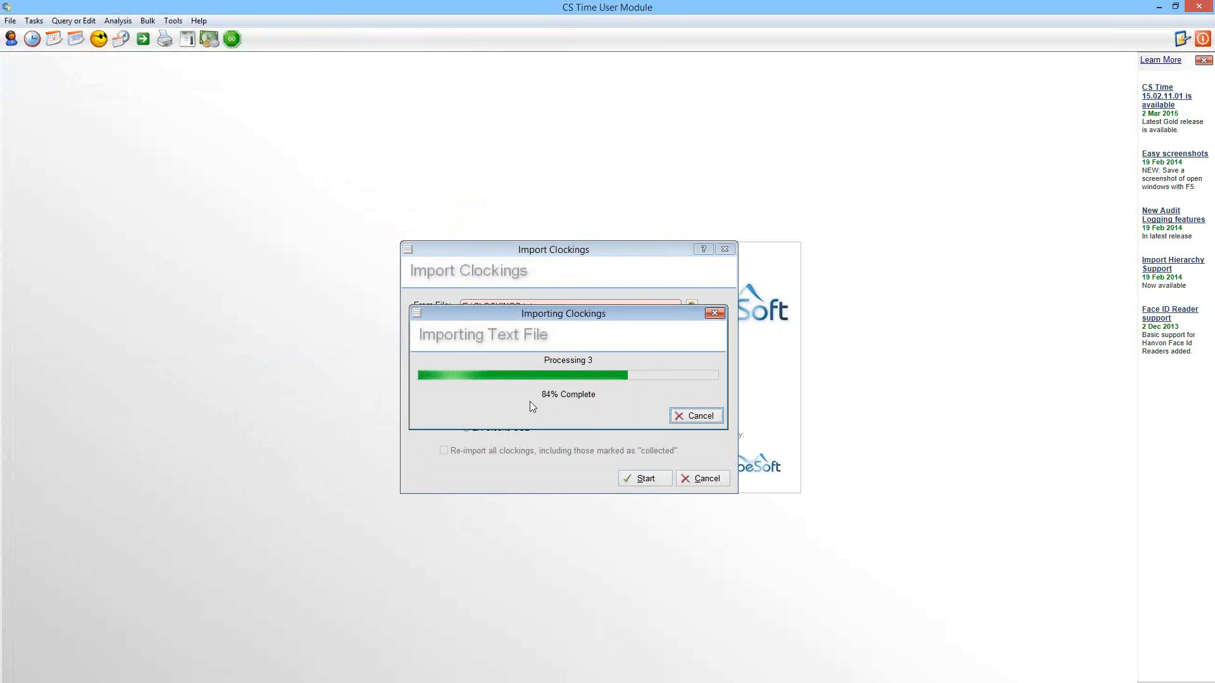
Step: Browse the imported clockings and compare their card and employee numbers with the lines in CLOCKINGS.txt
click(30, 41)
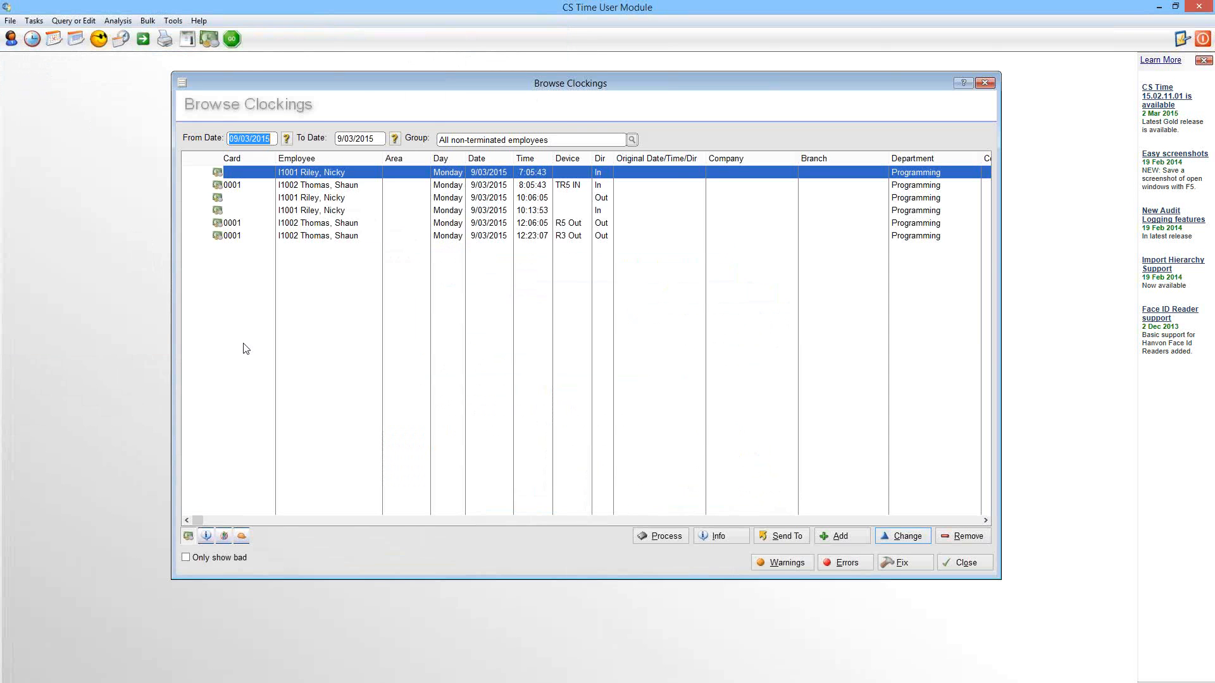
click(235, 188)
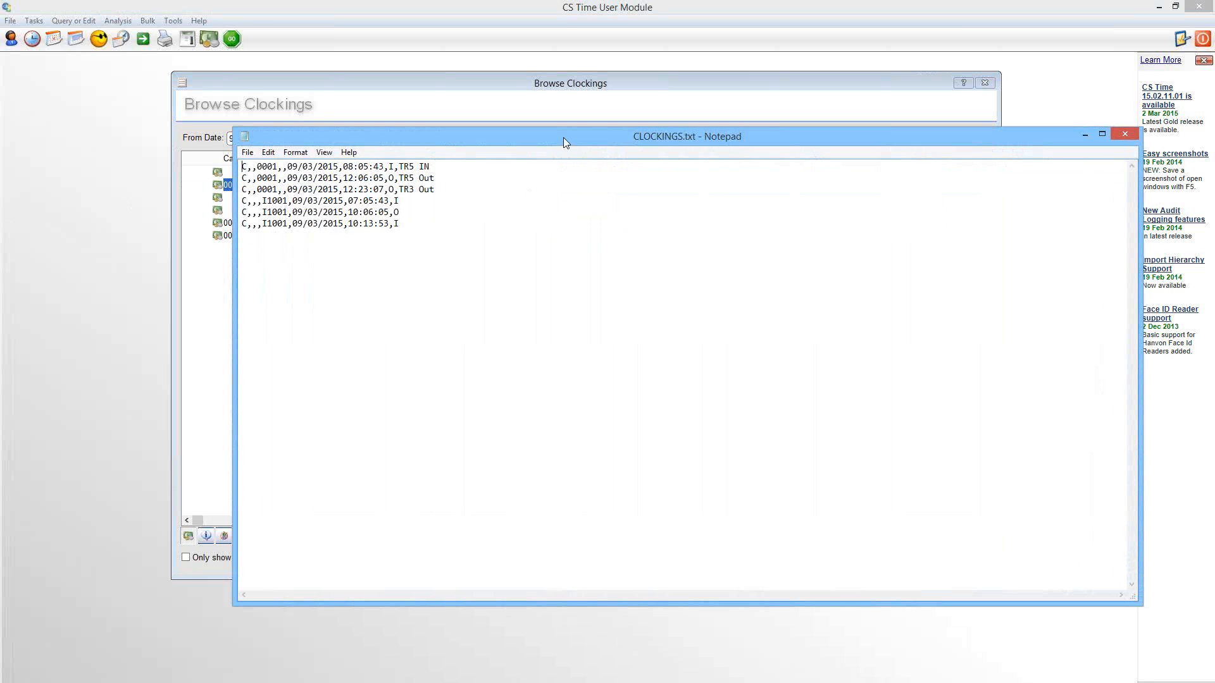
drag(564, 138, 567, 309)
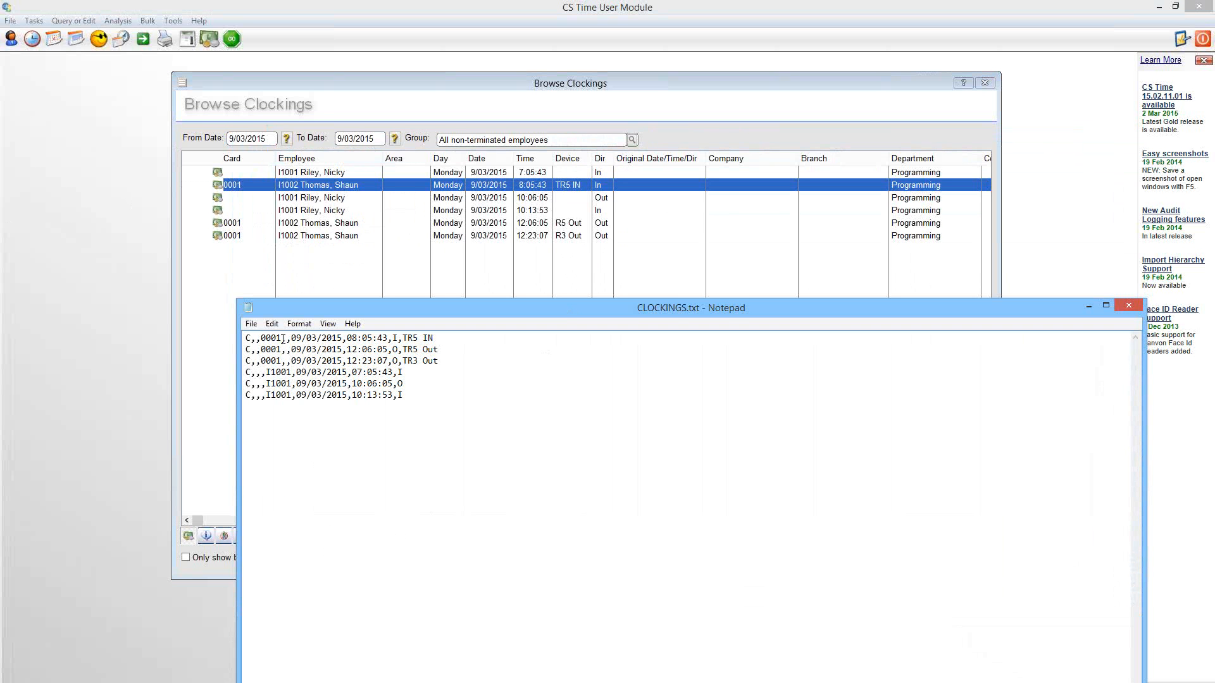
drag(282, 338, 261, 338)
click(288, 339)
click(262, 374)
click(310, 171)
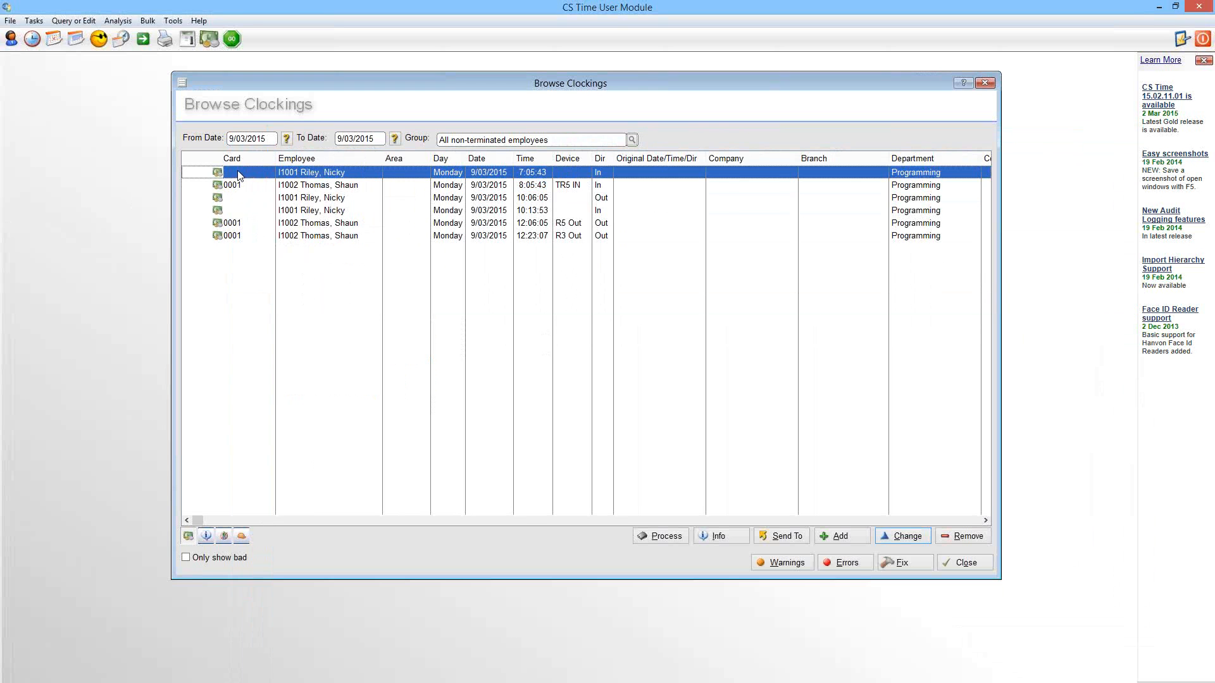
Step: Examine the device and direction of the imported In and Out clockings, then close the clockings list
click(568, 187)
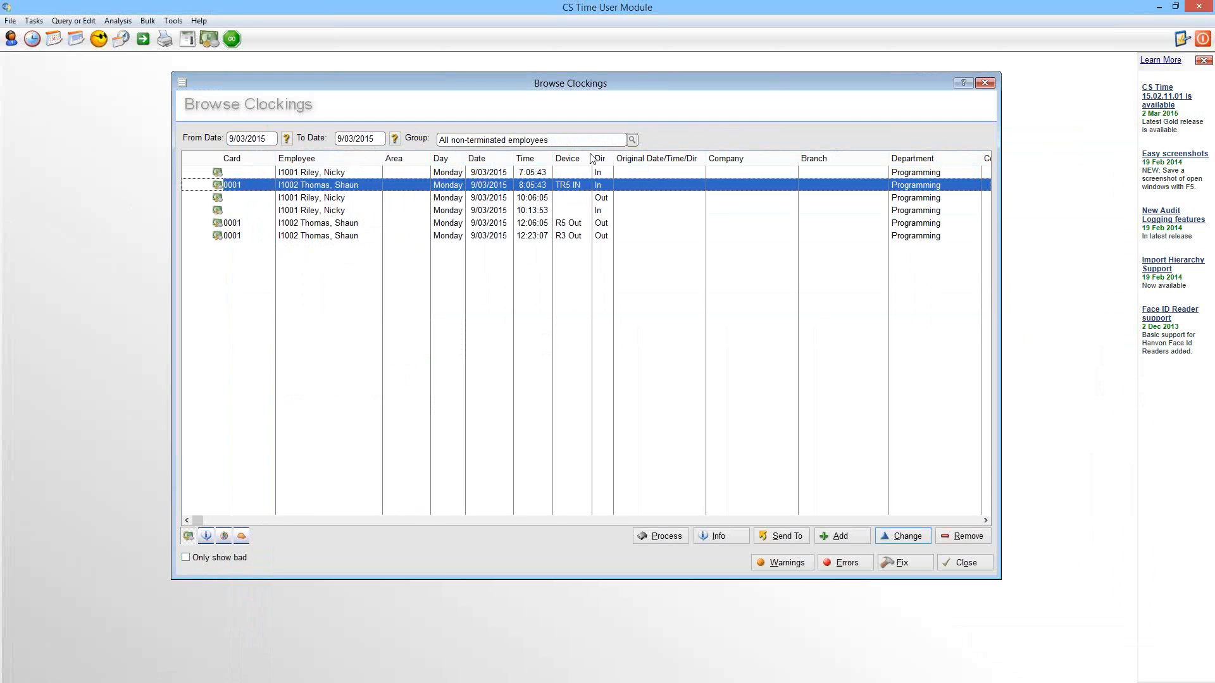
click(577, 226)
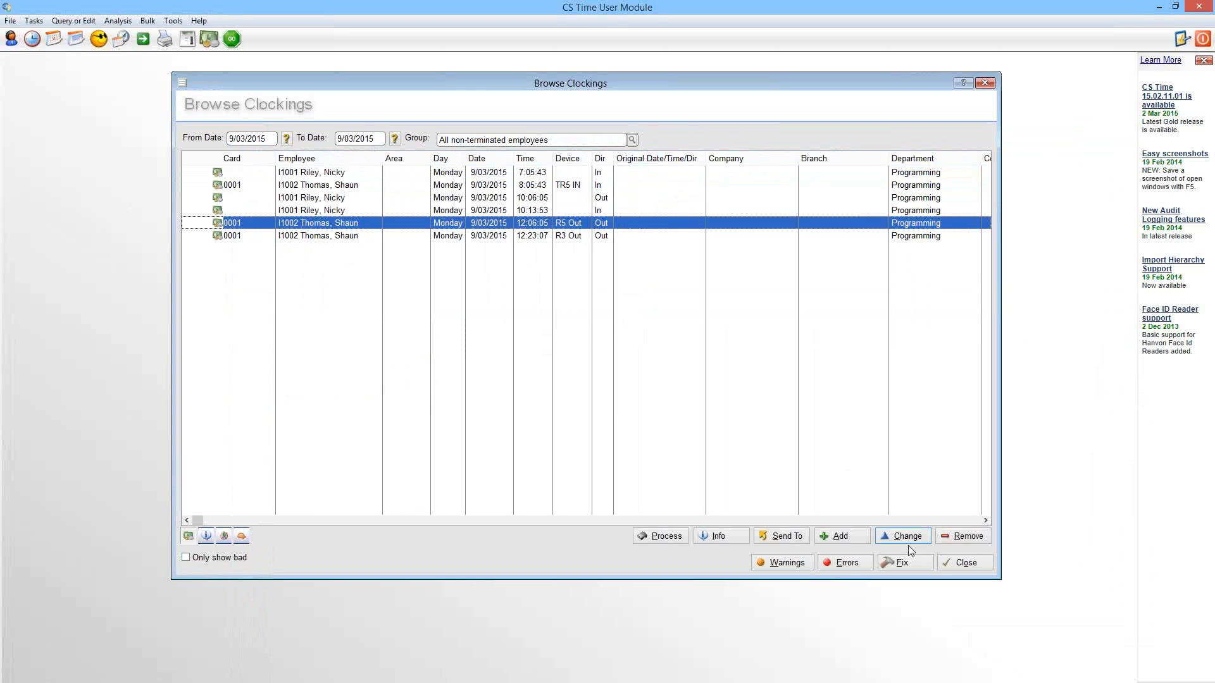
click(965, 564)
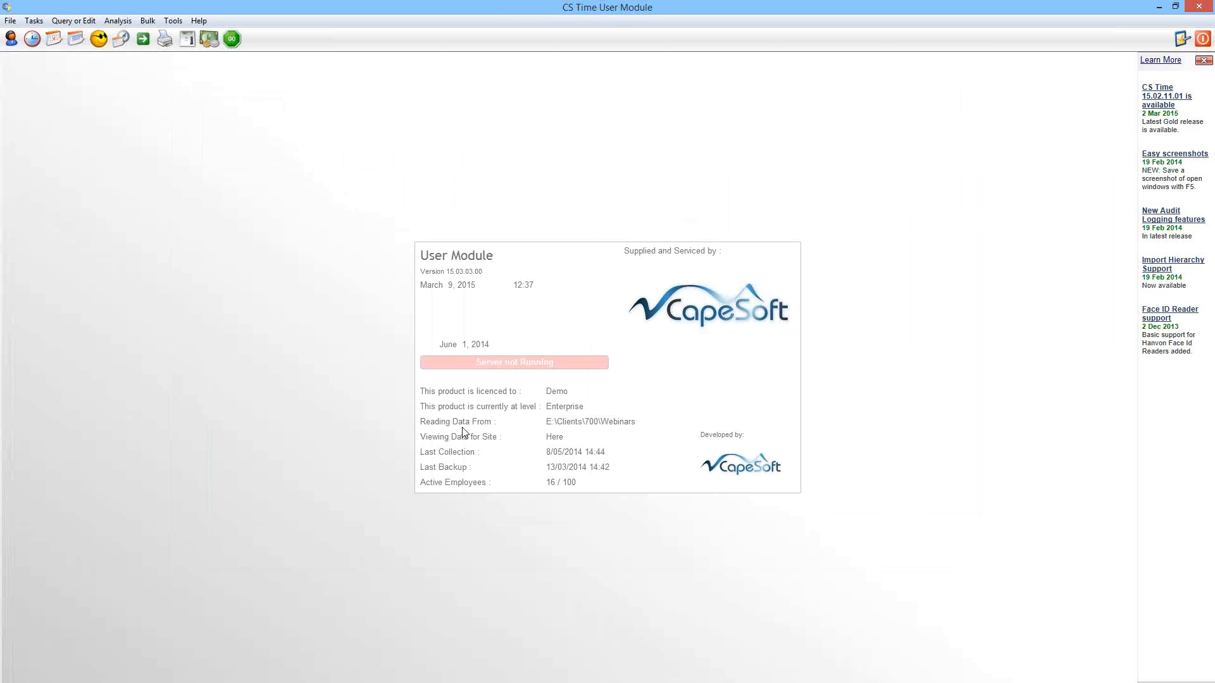